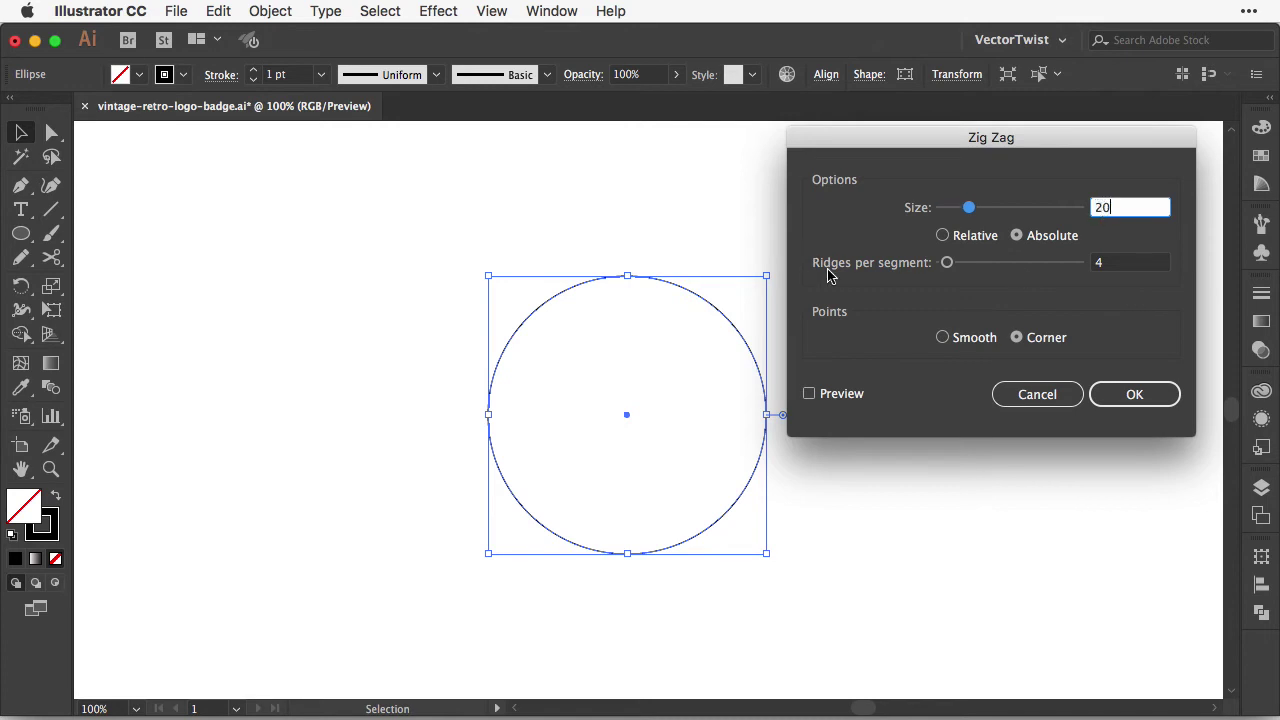
Step: Apply the Zig Zag effect to the circle with 20 pt size and 10 ridges per segment, then expand its appearance
key(Tab)
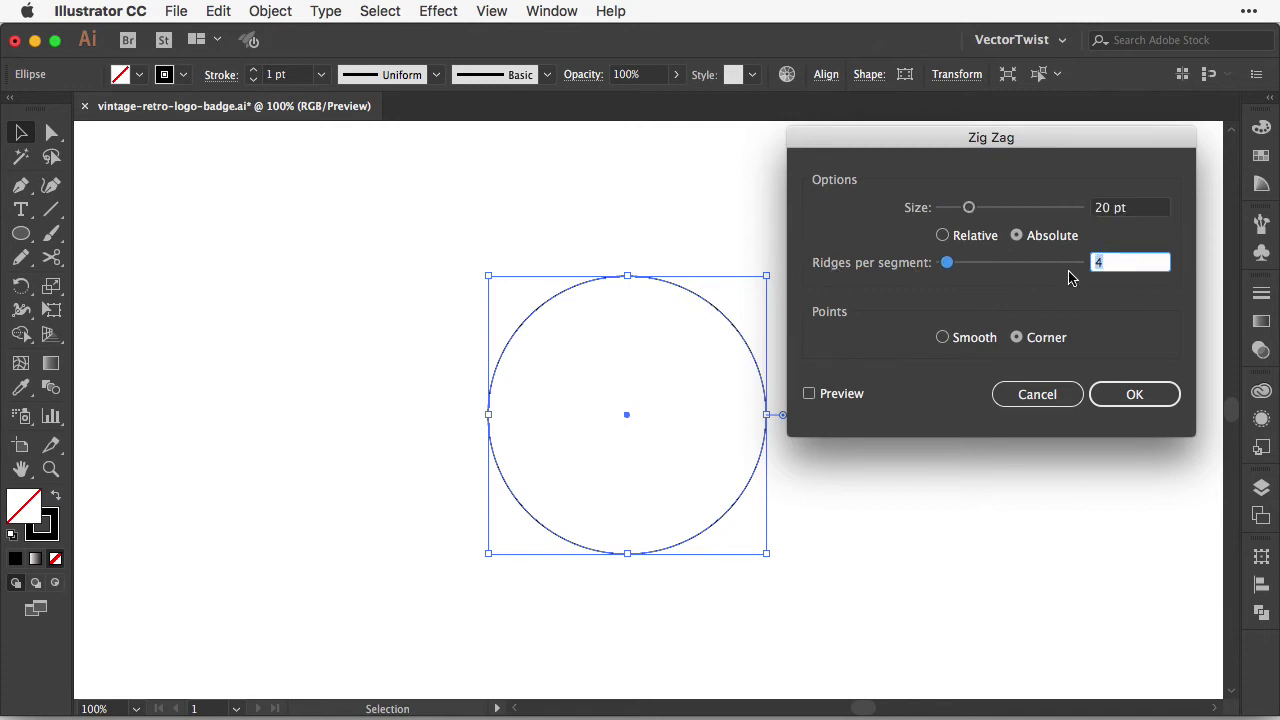
text(10)
click(810, 394)
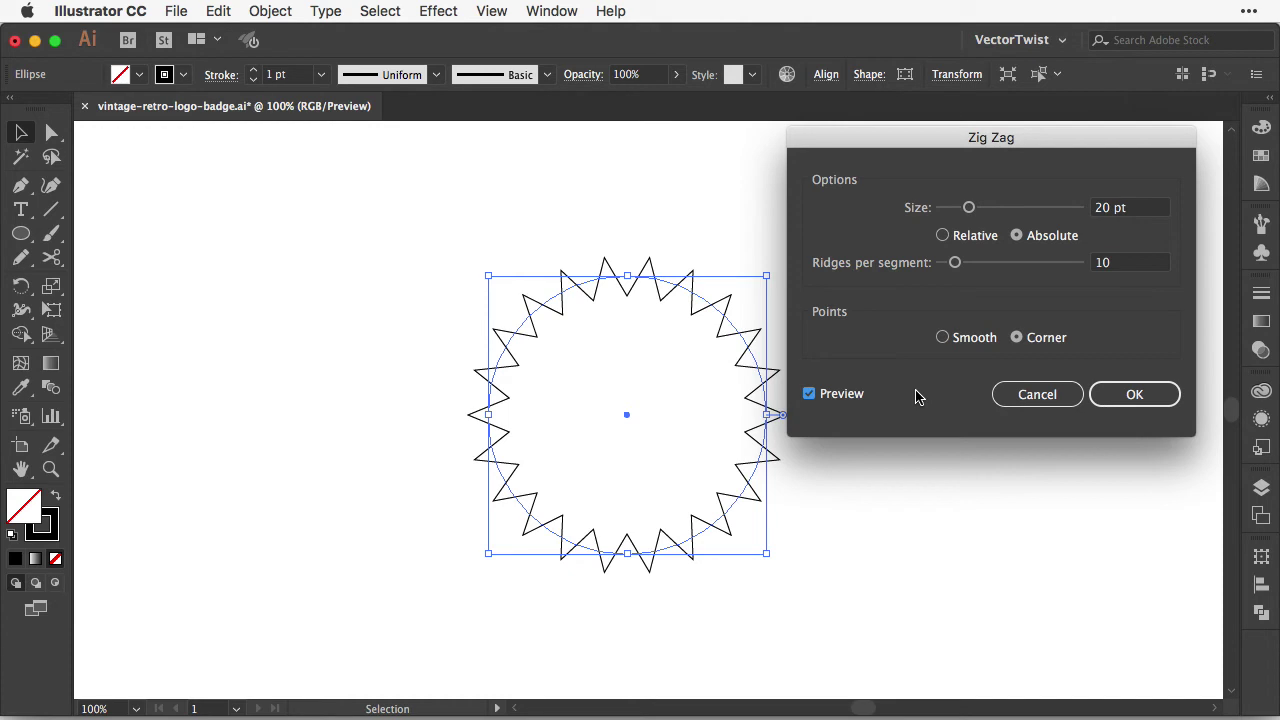
click(1130, 396)
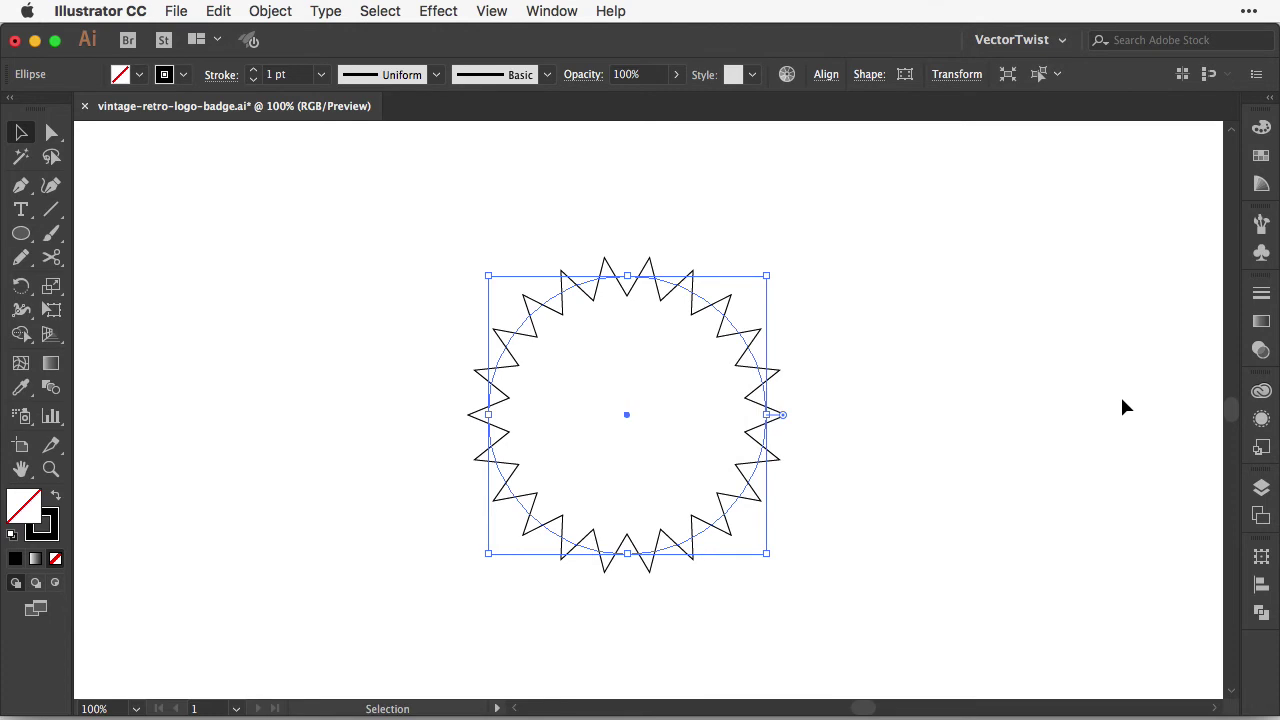
click(268, 12)
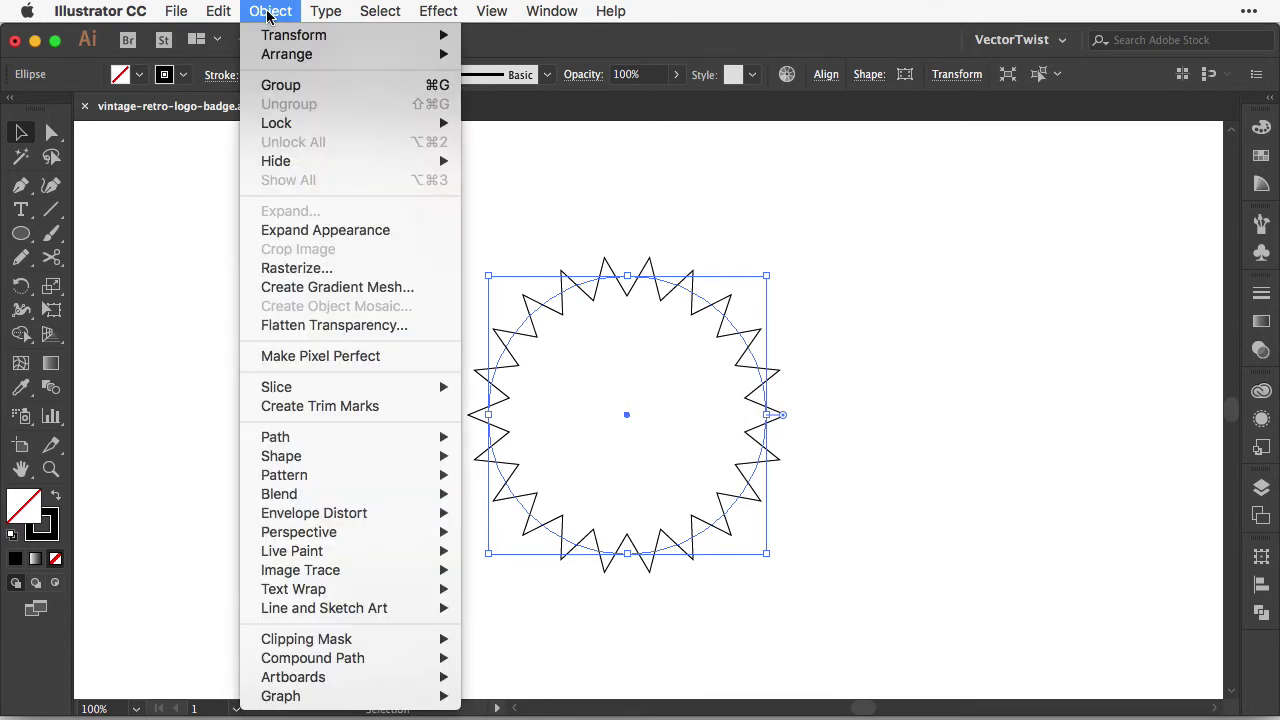
click(316, 231)
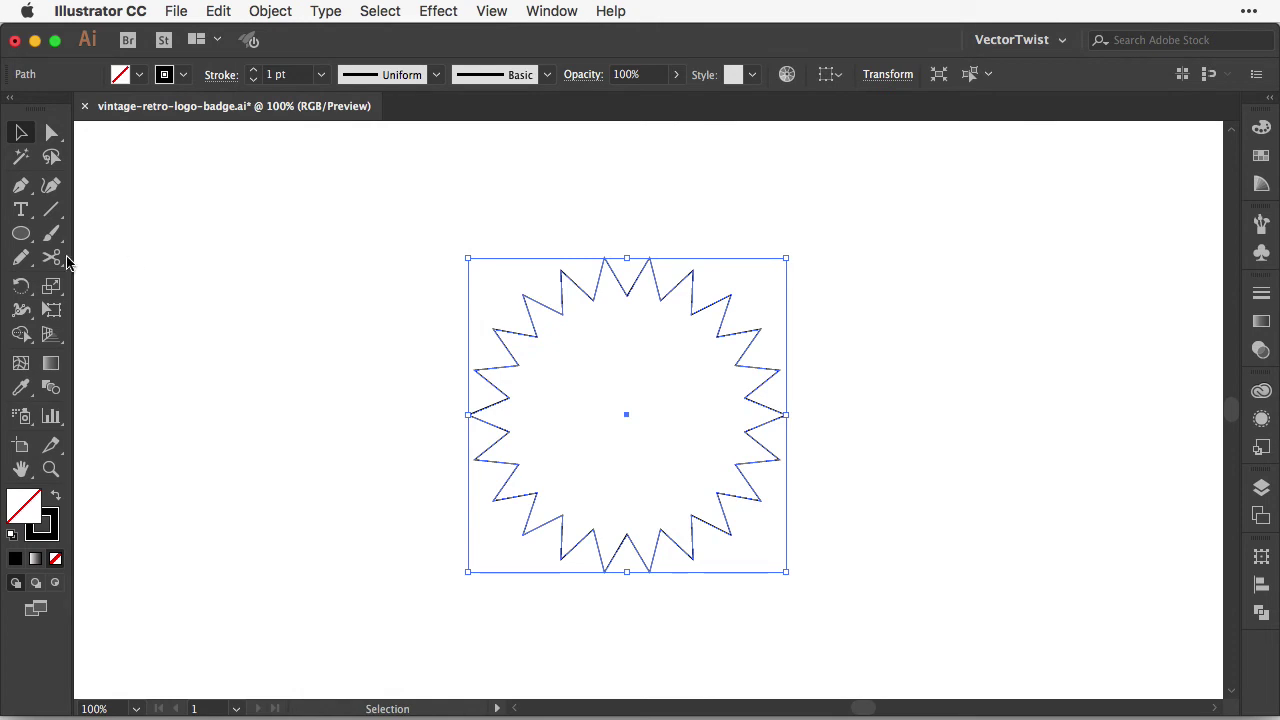
Step: Draw a circle from the middle of the zigzag shape that cuts across its points, and align both shapes' centers horizontally and vertically
key(l)
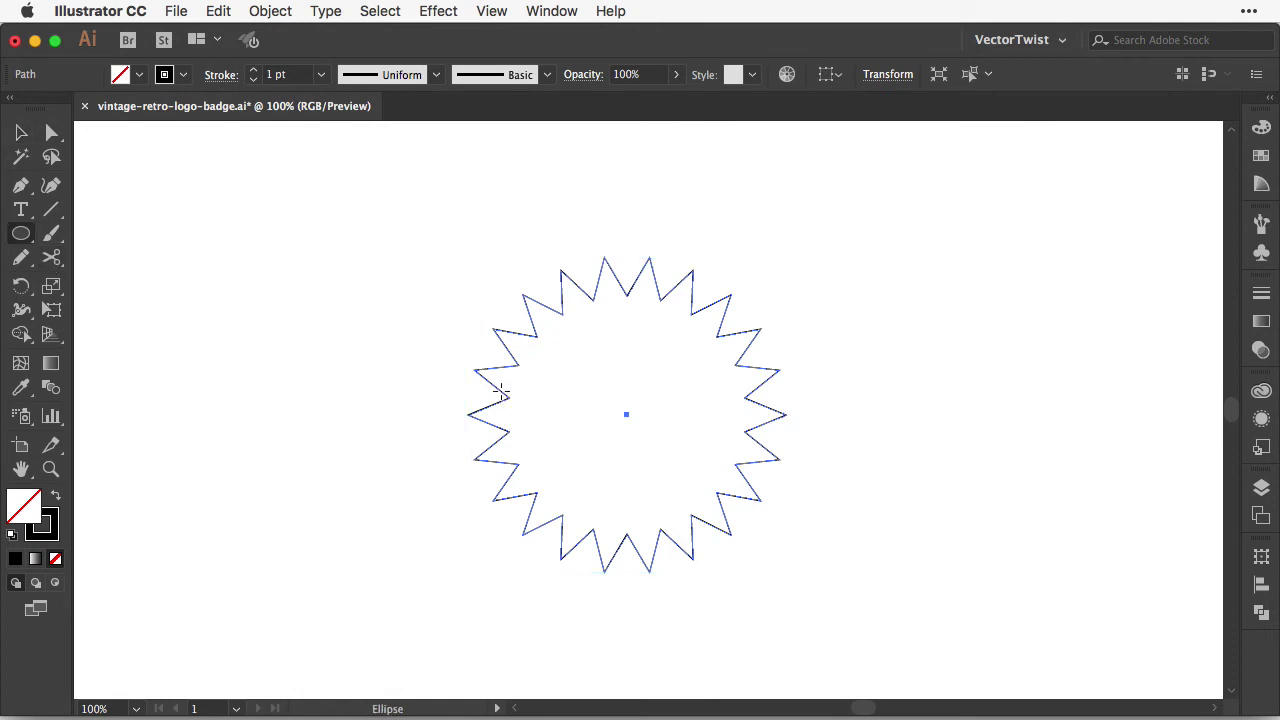
drag(626, 414, 600, 276)
key(v)
drag(477, 209, 839, 637)
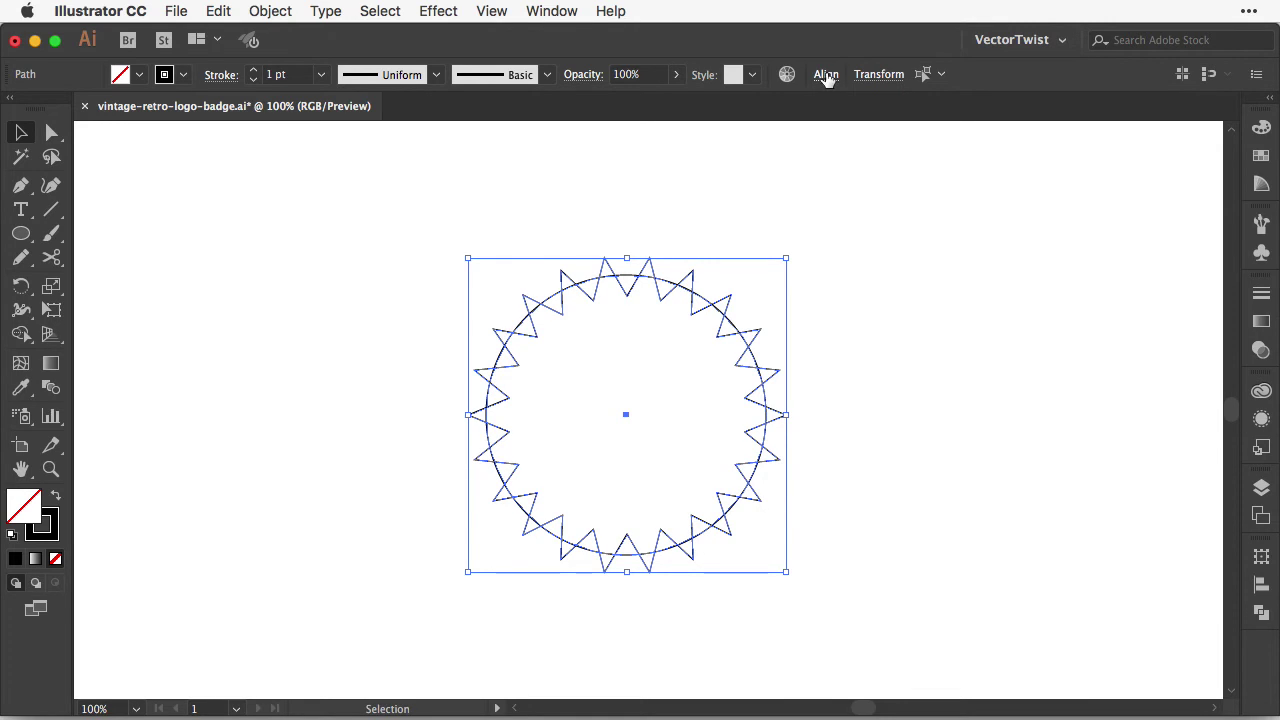
click(826, 76)
click(652, 130)
click(785, 130)
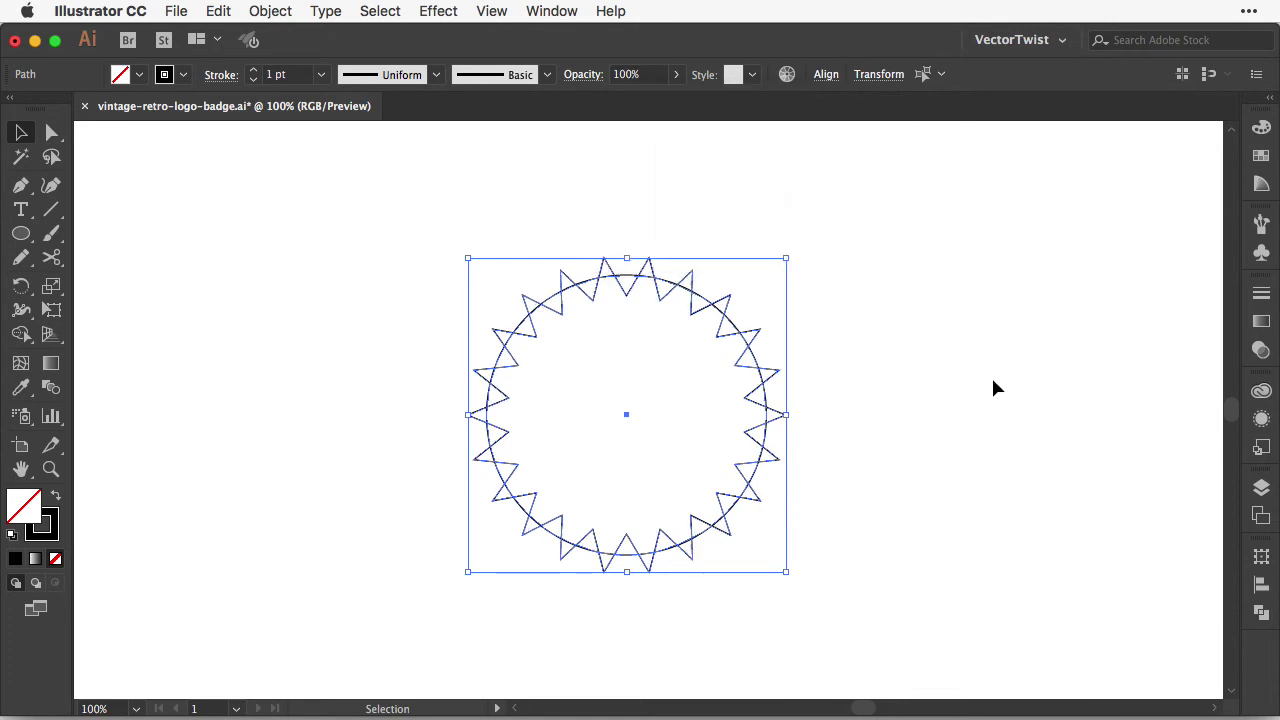
Step: Intersect the circle and the zigzag shape with Pathfinder to trim off the outer points
click(1261, 612)
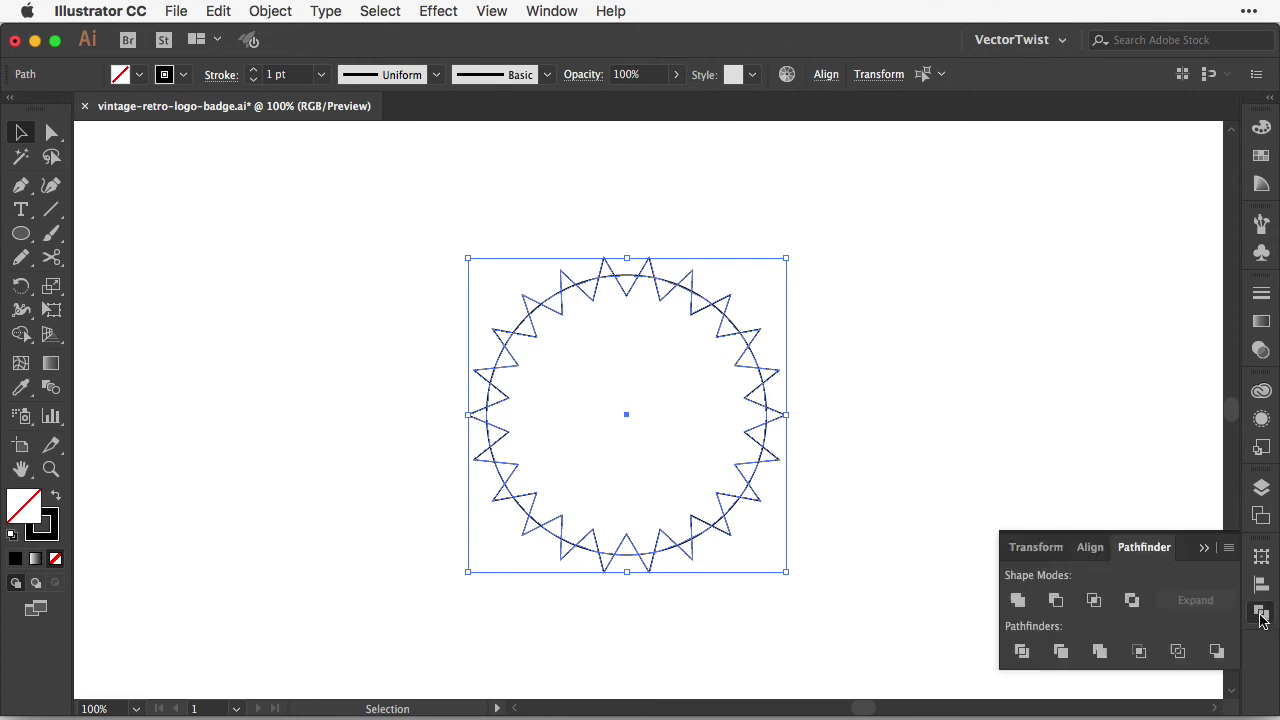
drag(1128, 557, 846, 205)
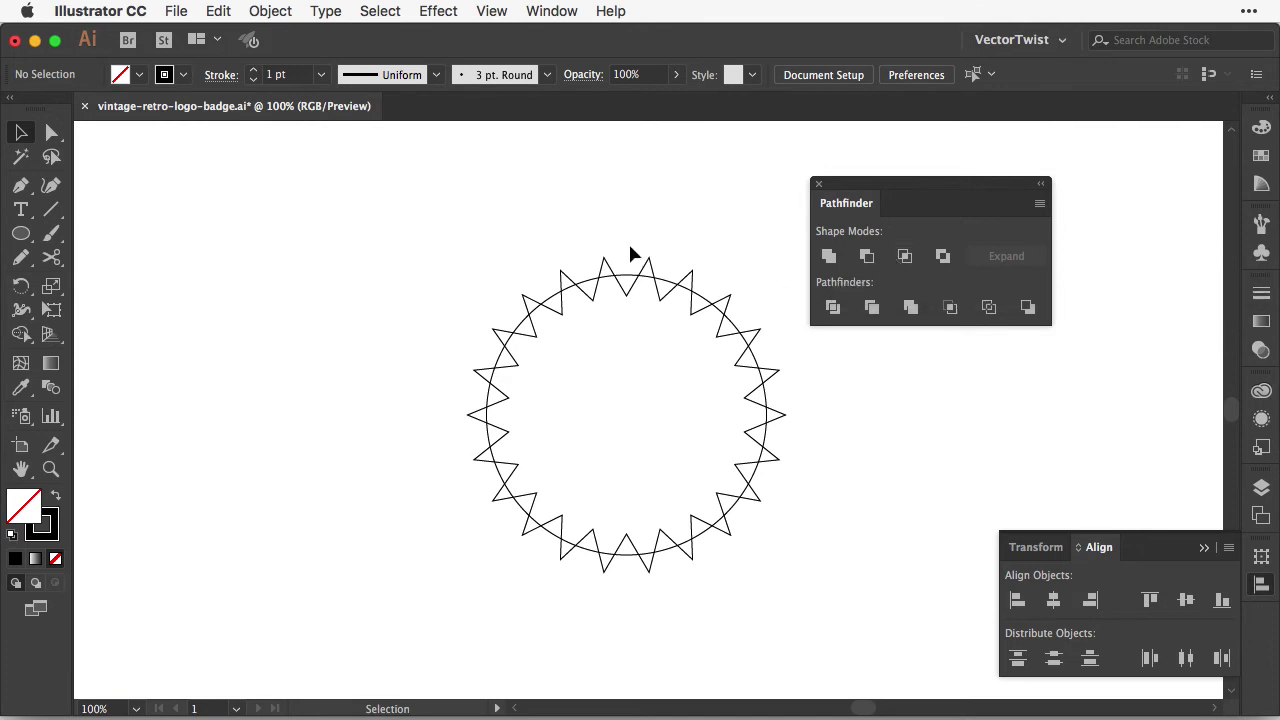
drag(471, 218, 704, 598)
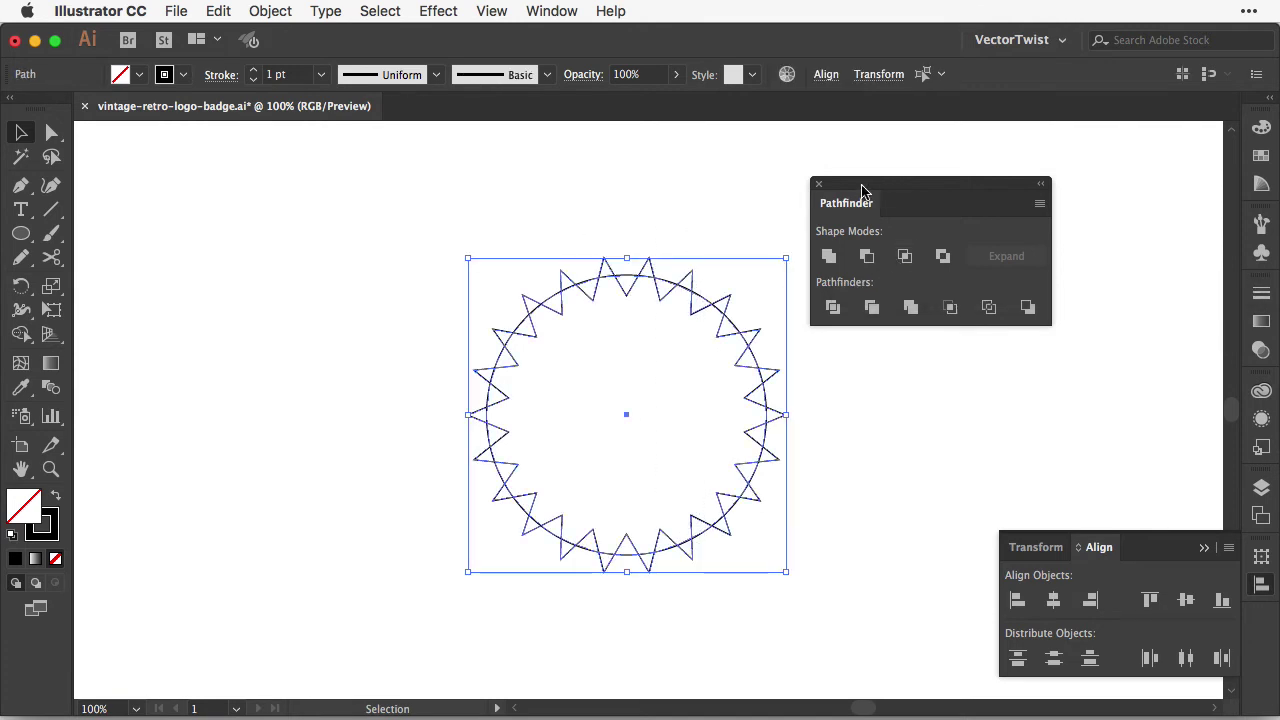
click(902, 258)
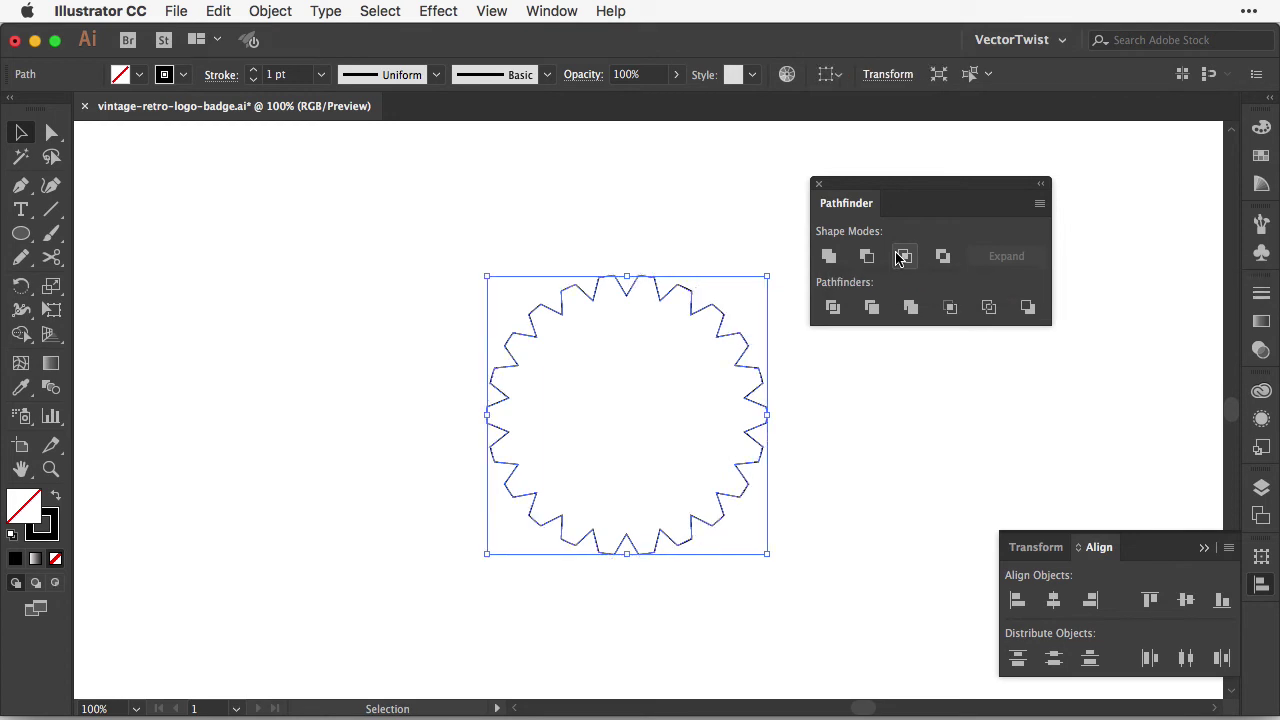
click(866, 381)
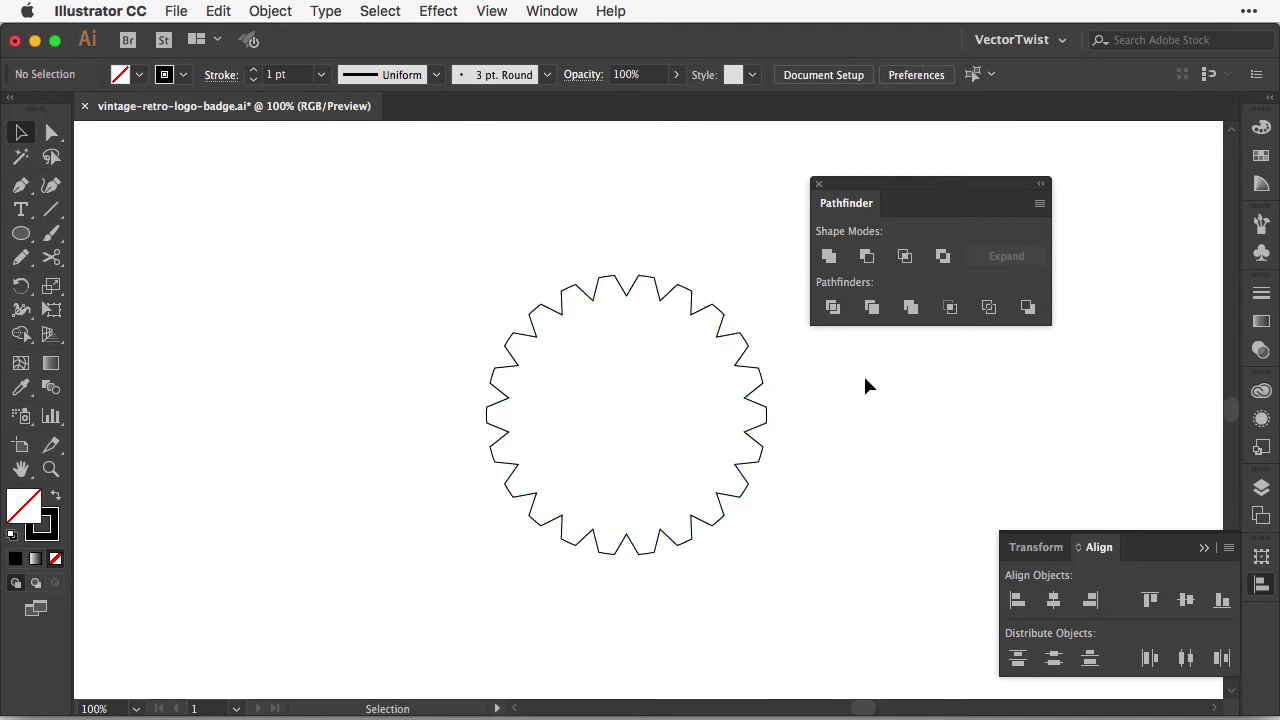
Step: Draw a slightly smaller circle crossing the notches of the toothed shape, and center the two shapes on each other
click(21, 233)
drag(627, 416, 565, 290)
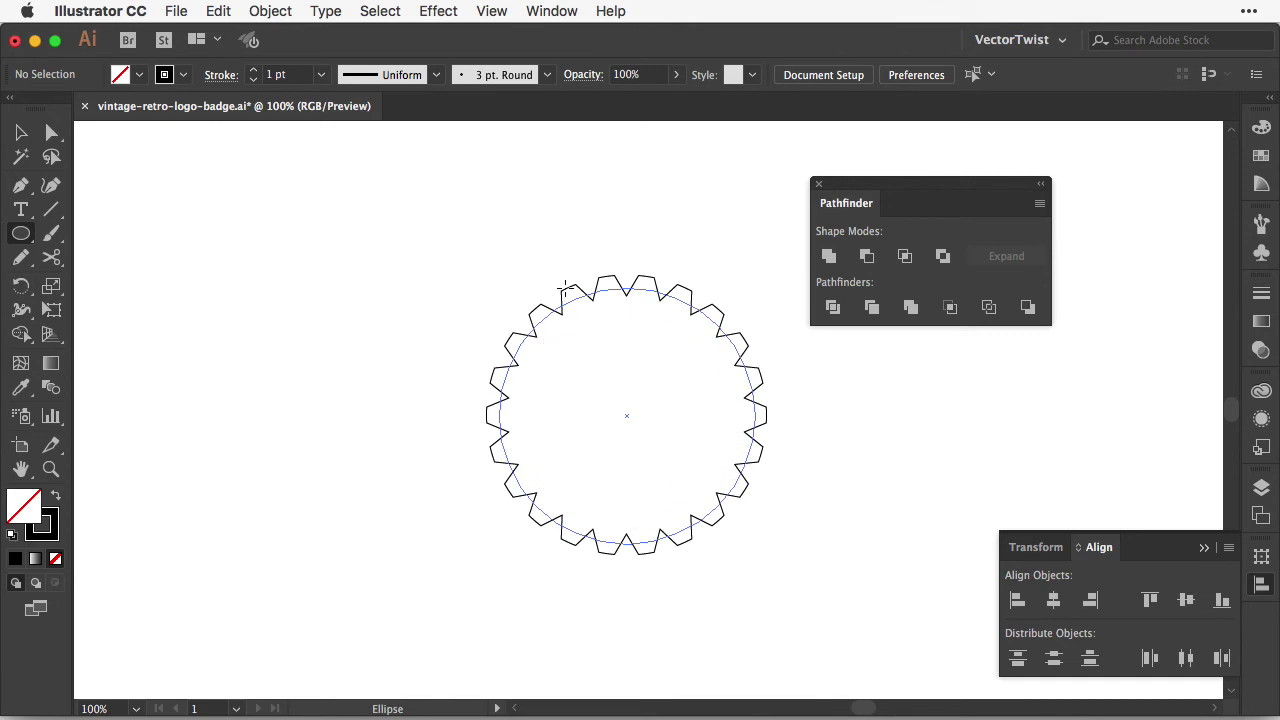
drag(565, 290, 565, 288)
key(v)
drag(498, 190, 729, 558)
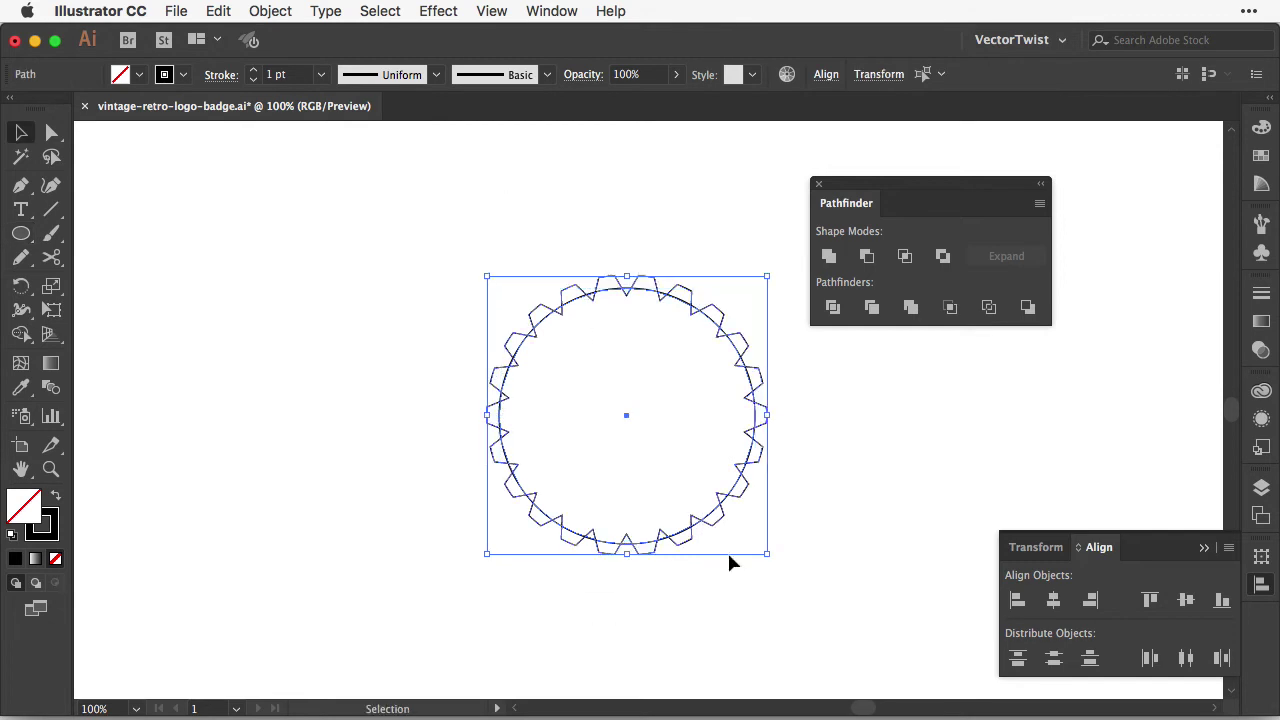
click(822, 78)
click(654, 126)
click(784, 135)
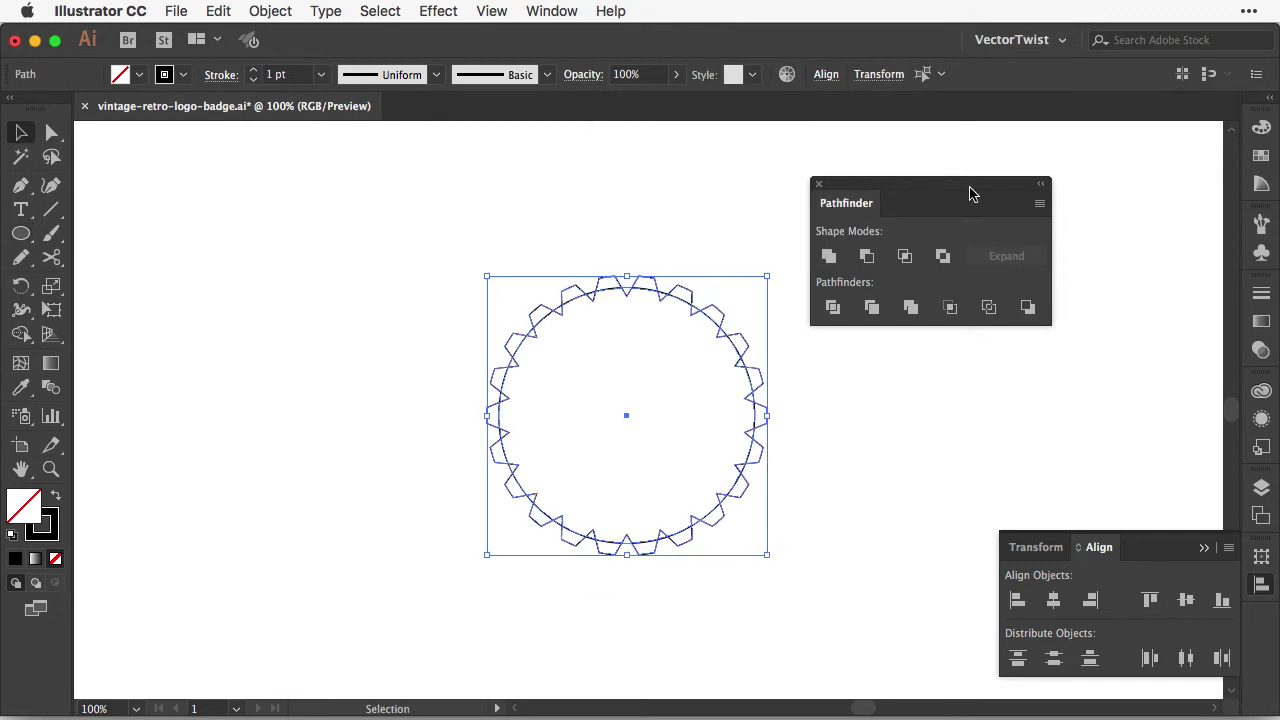
Step: Unite the circle with the toothed shape and swap its fill and stroke to make a solid black gear
click(829, 257)
click(633, 205)
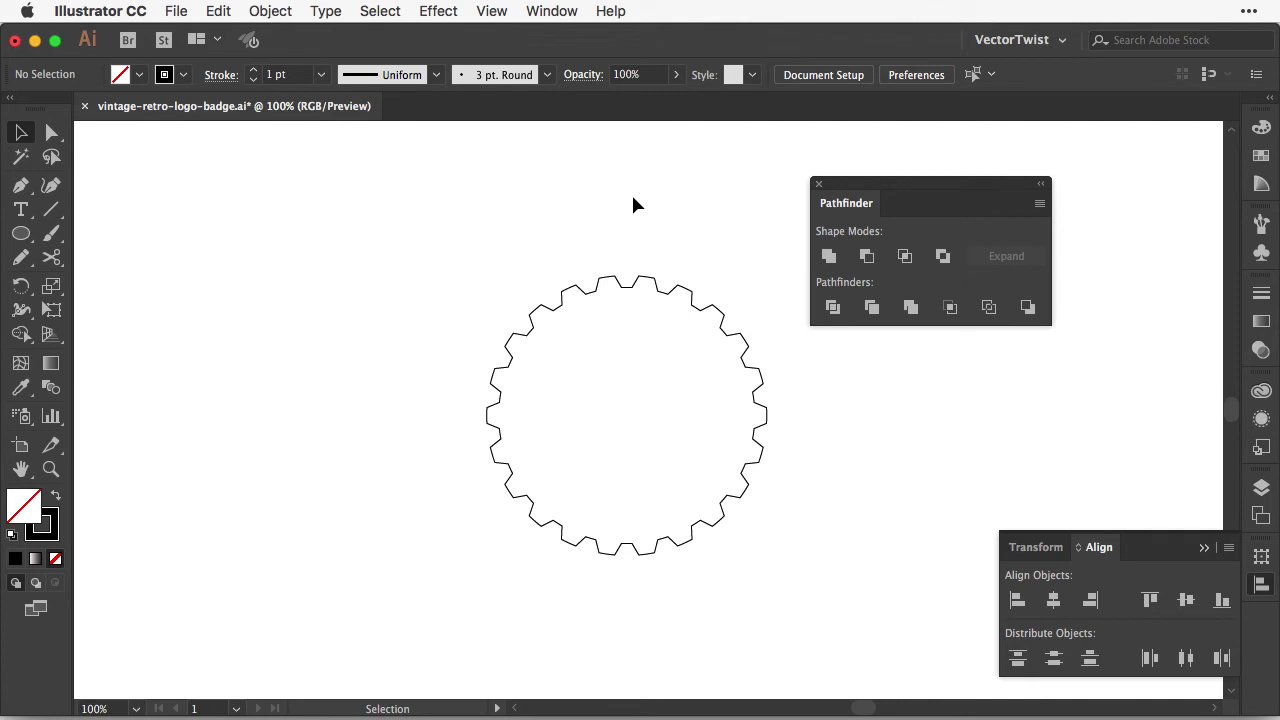
drag(517, 200, 644, 366)
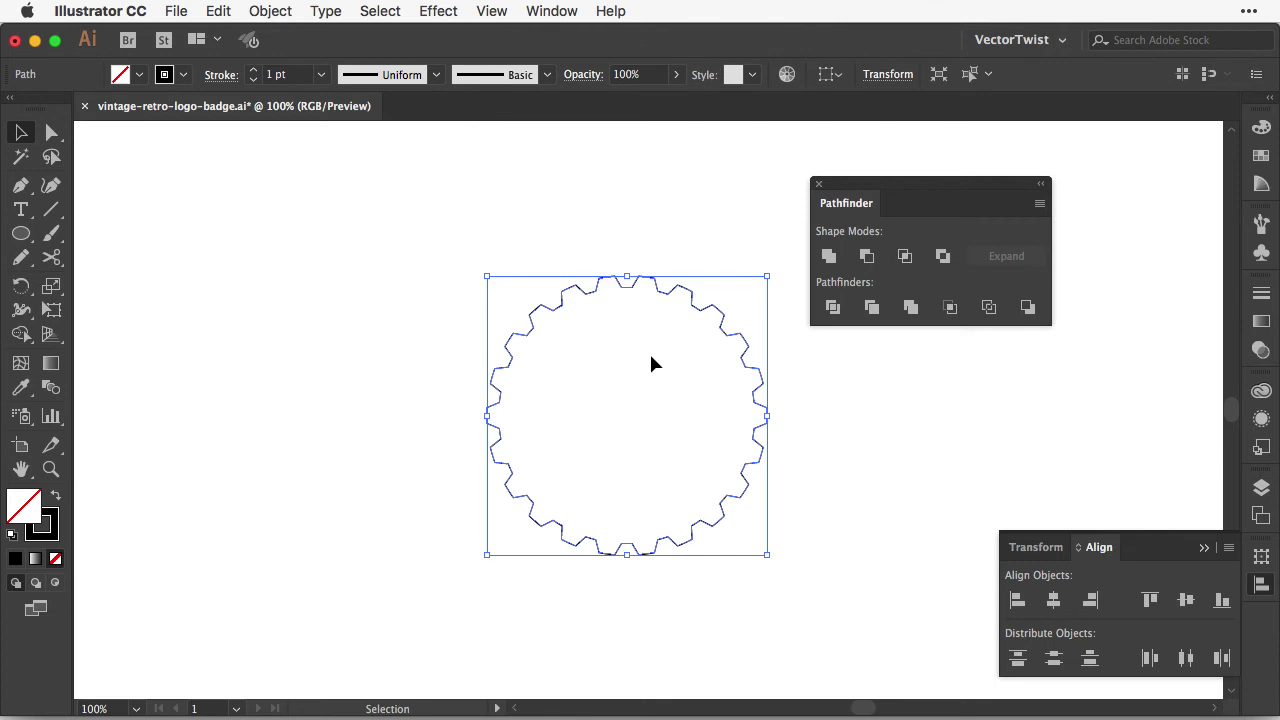
click(56, 503)
Step: Draw a white-filled circle inside the black gear, leaving a toothed rim, and align it to the gear's center
key(l)
click(157, 286)
key(Escape)
click(1261, 155)
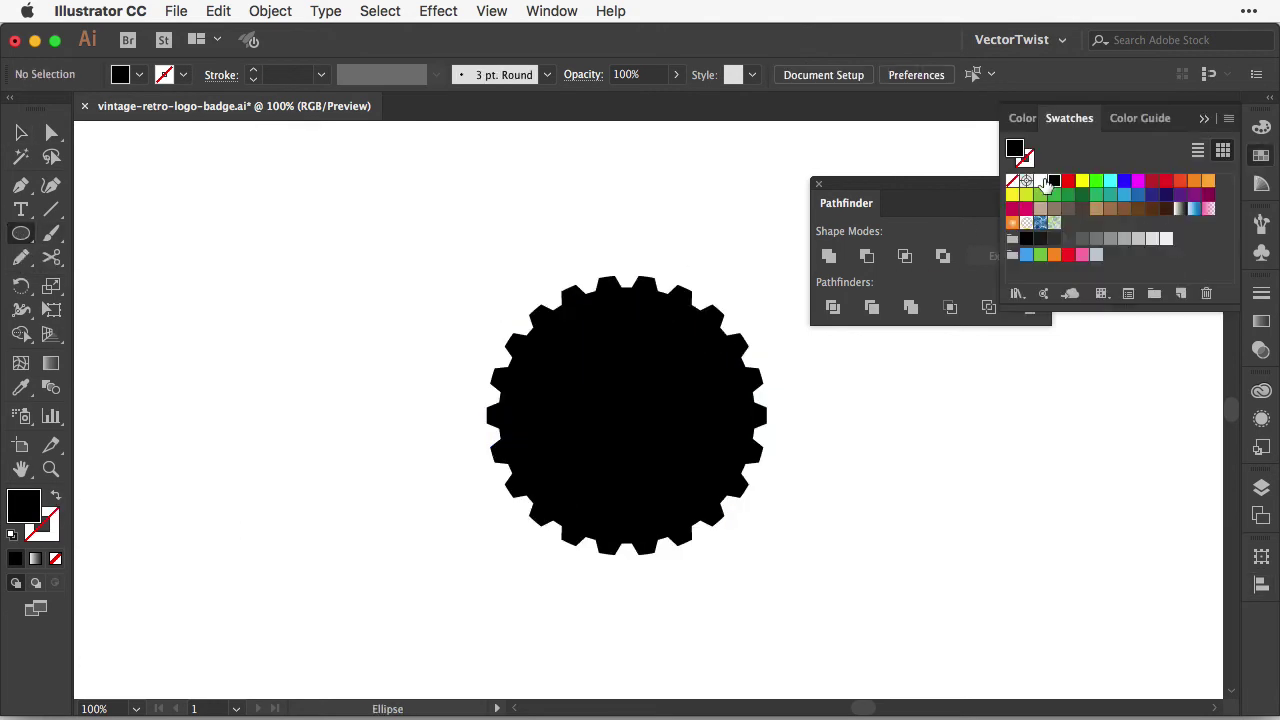
click(1040, 180)
drag(626, 413, 735, 522)
key(v)
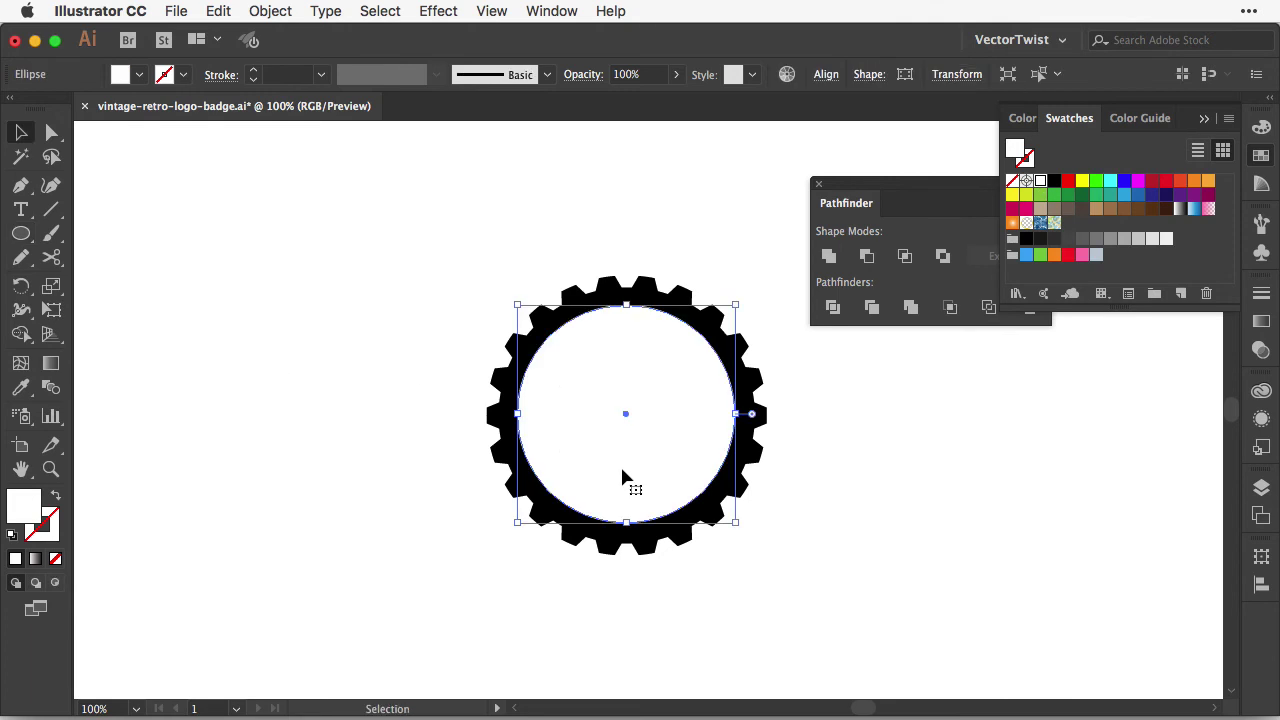
shift+click(648, 293)
click(826, 74)
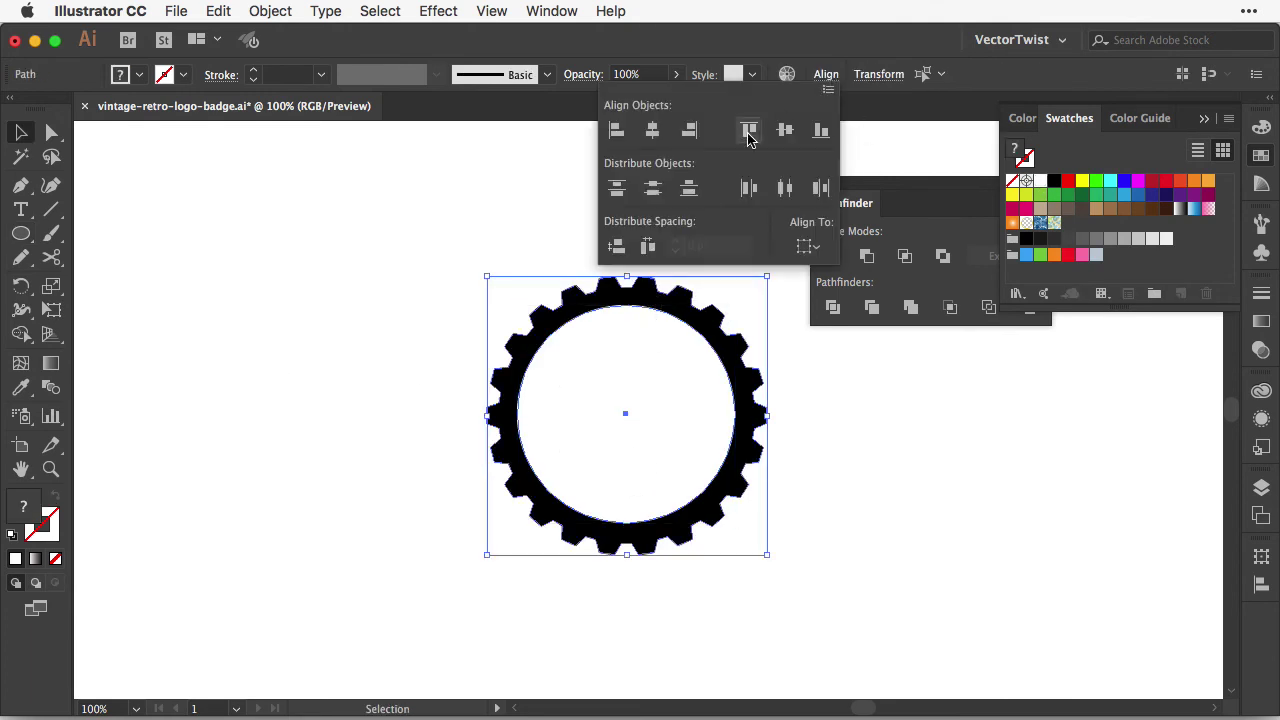
click(786, 137)
click(863, 480)
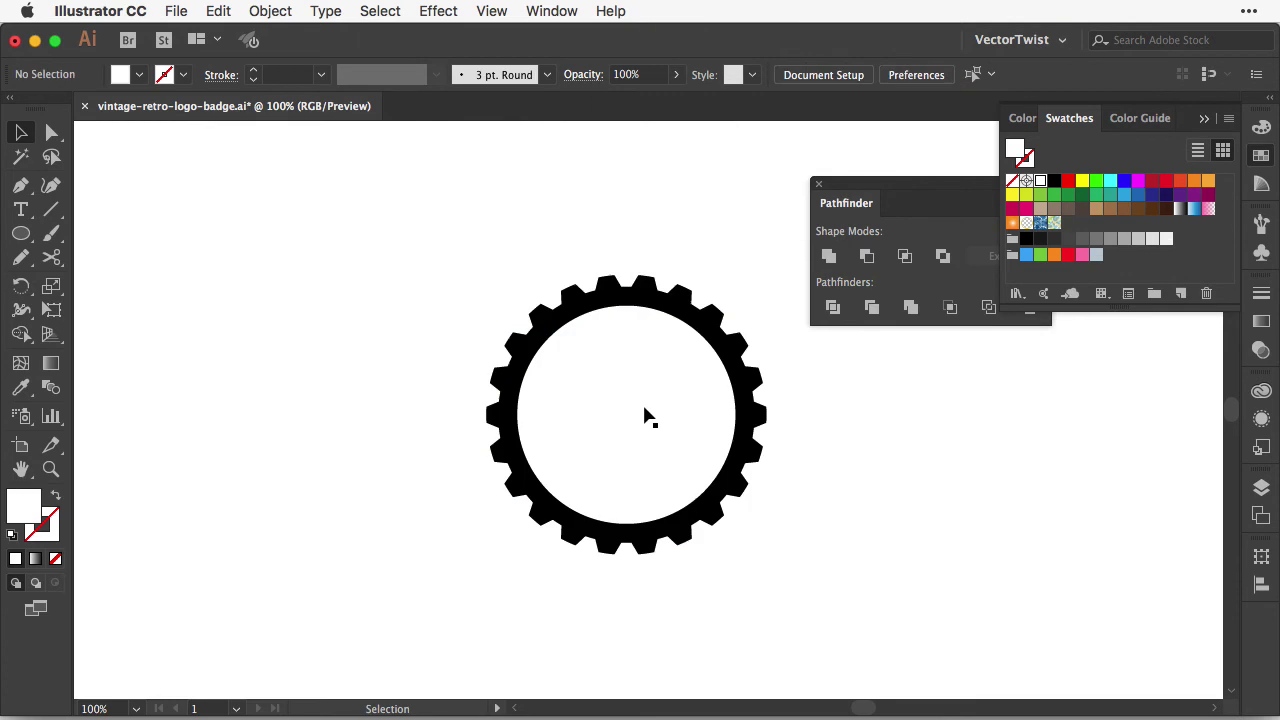
Step: Copy the white circle, paste it in front, and scale the copy down slightly about its center
click(645, 416)
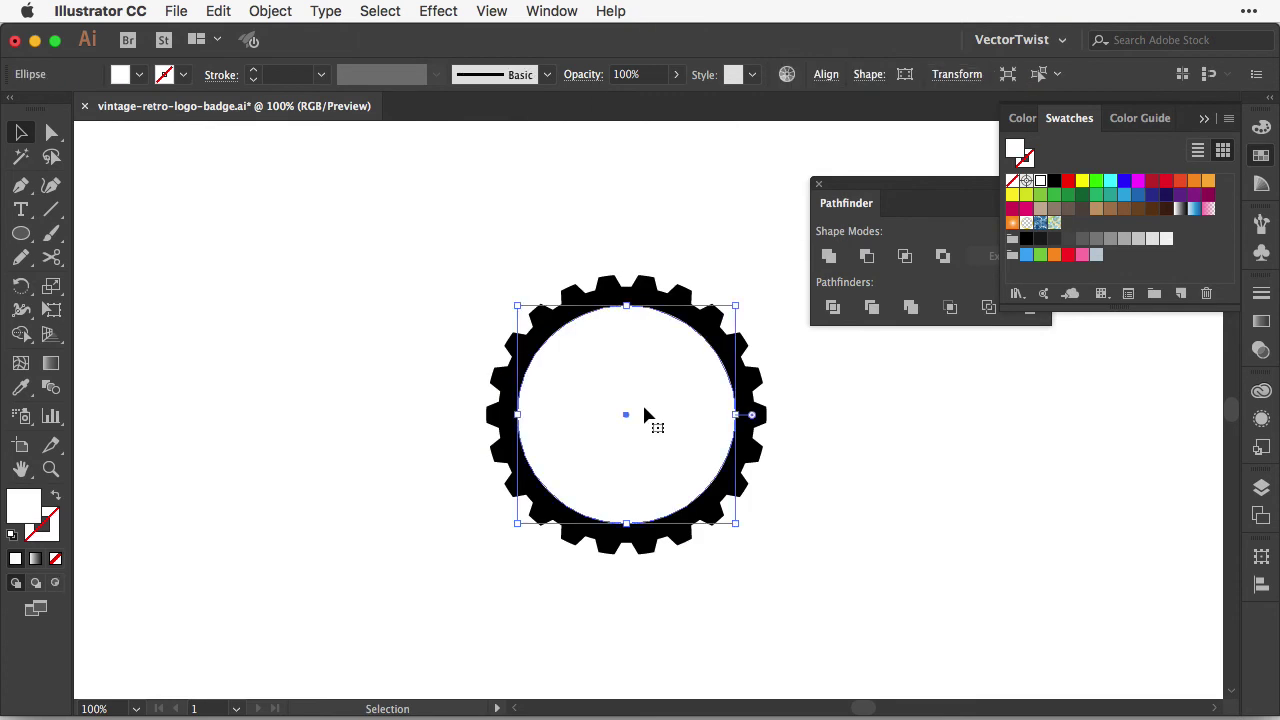
key(super+c)
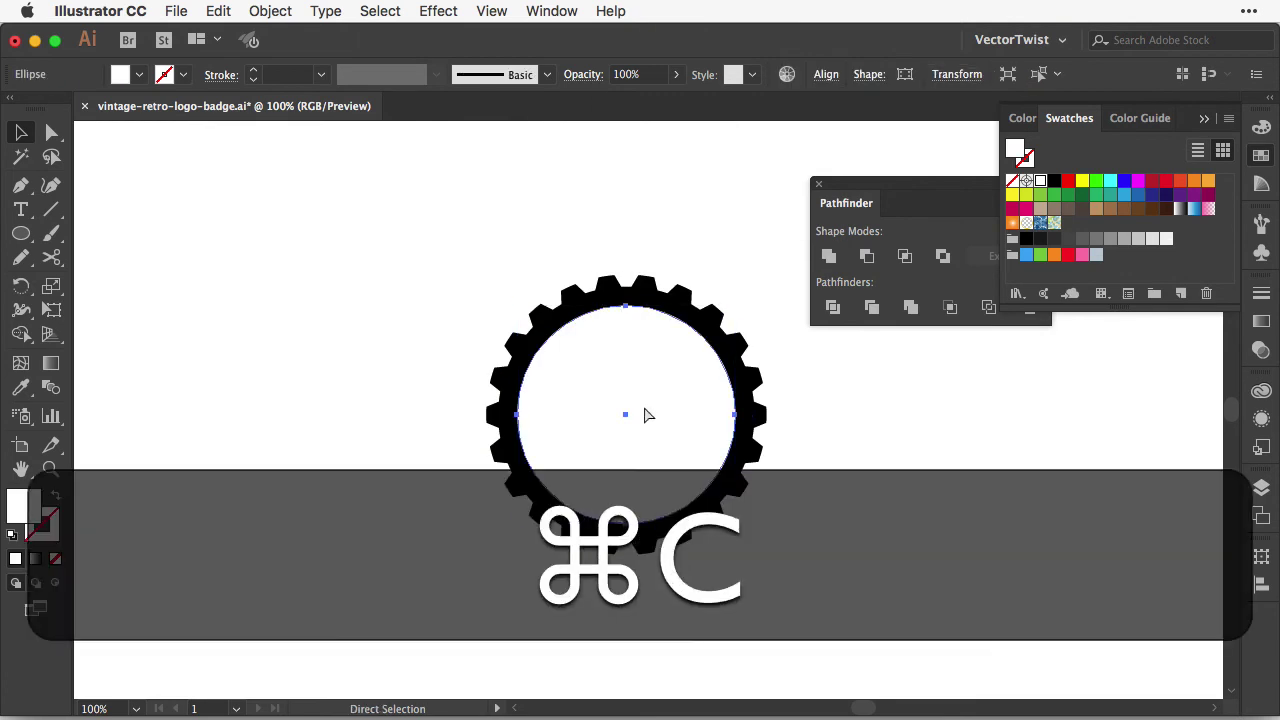
click(853, 491)
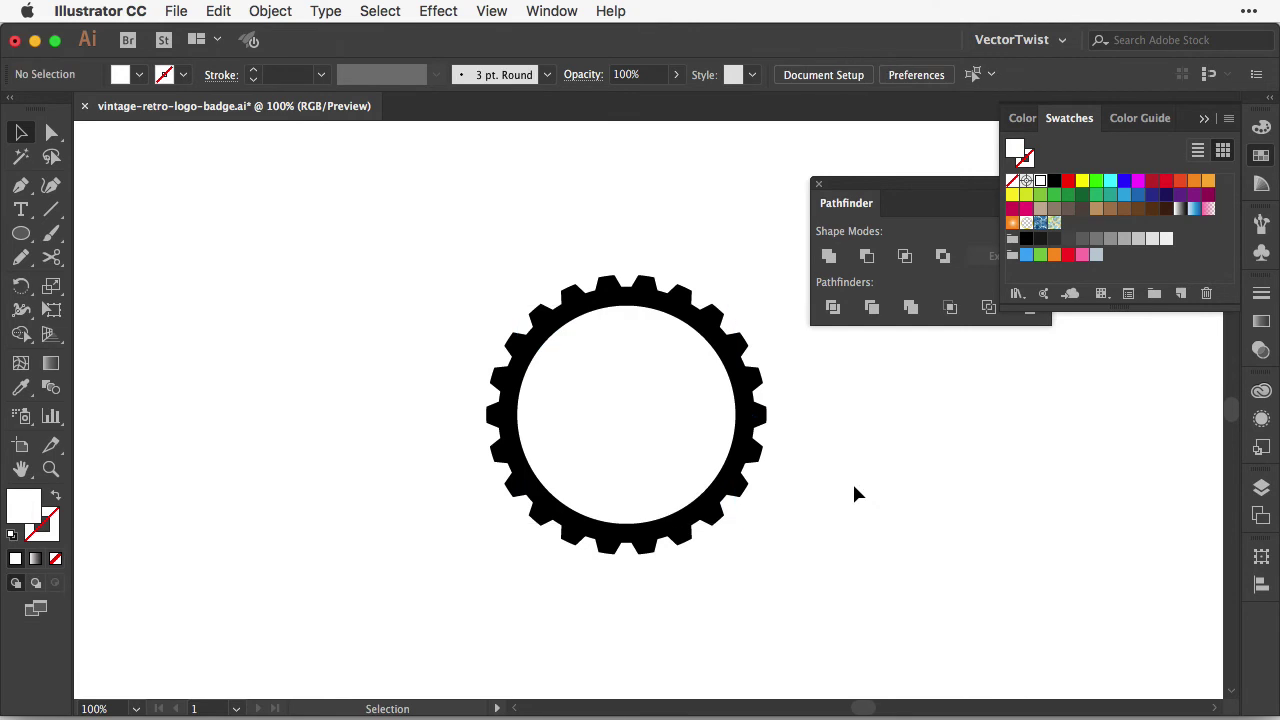
click(630, 425)
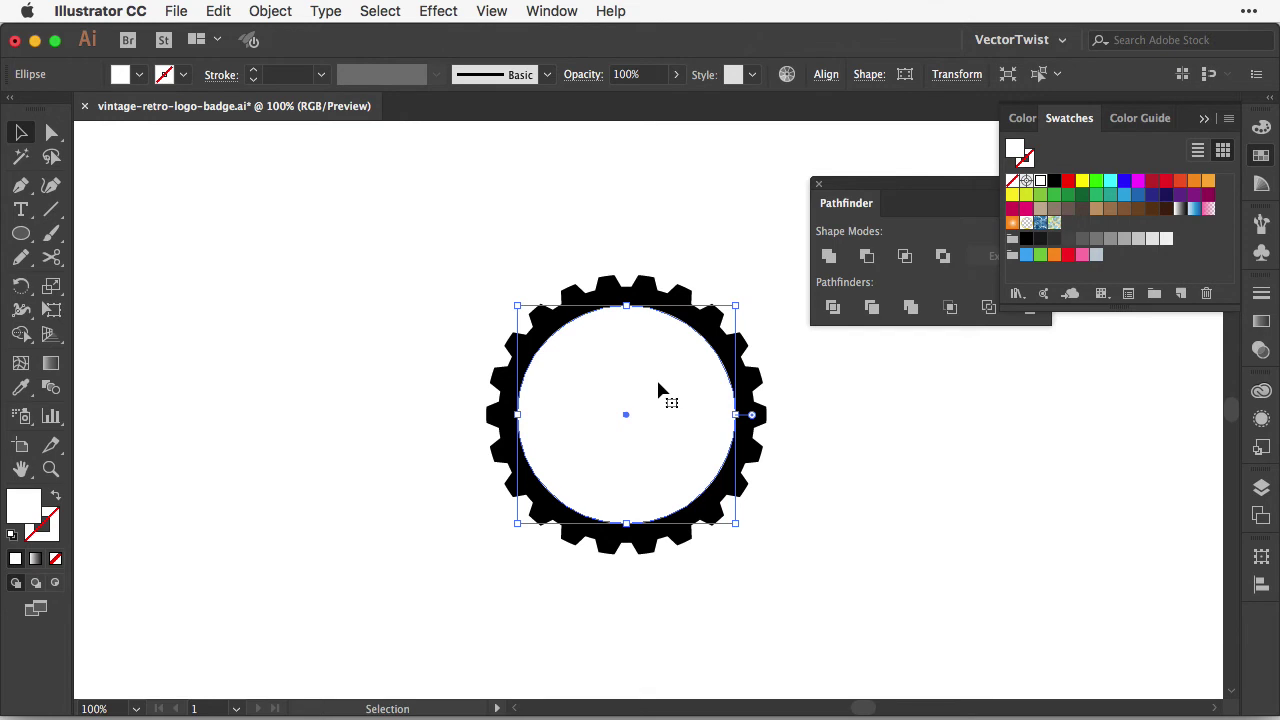
key(super)
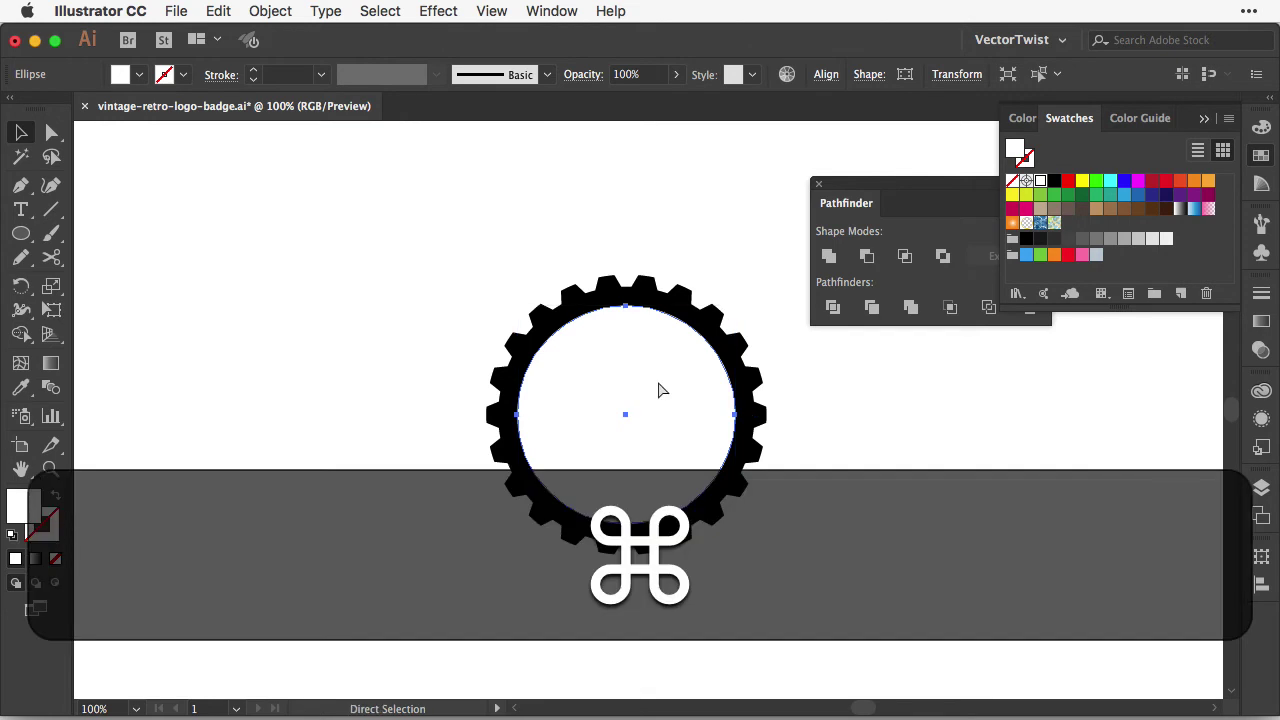
key(super+f)
drag(736, 306, 728, 312)
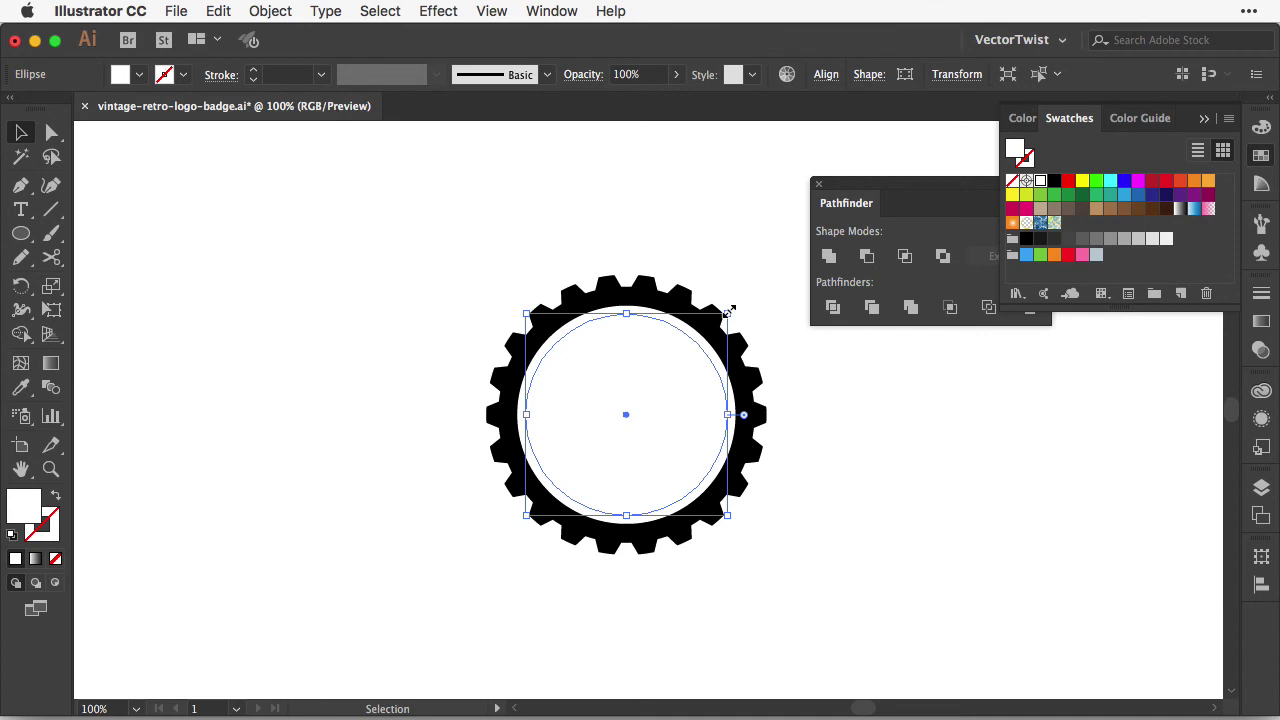
Step: Give the scaled-down circle a black 3 pt stroke
key(x)
click(1054, 182)
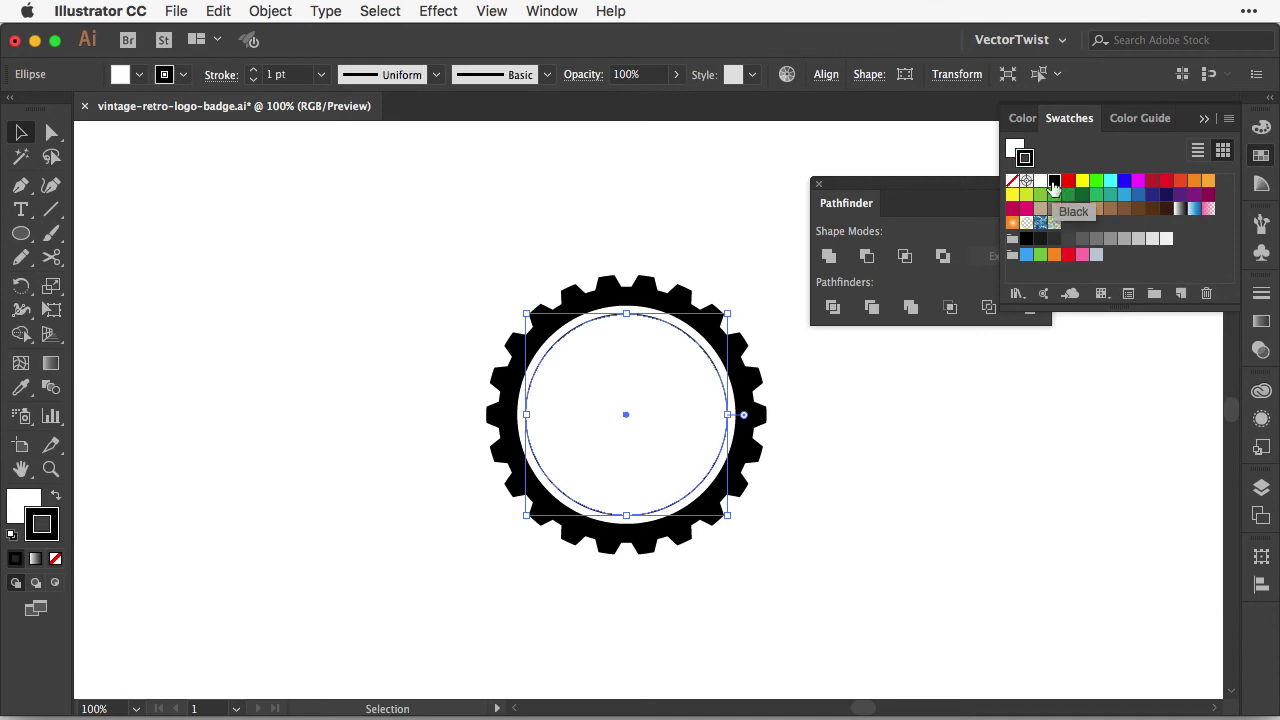
click(855, 450)
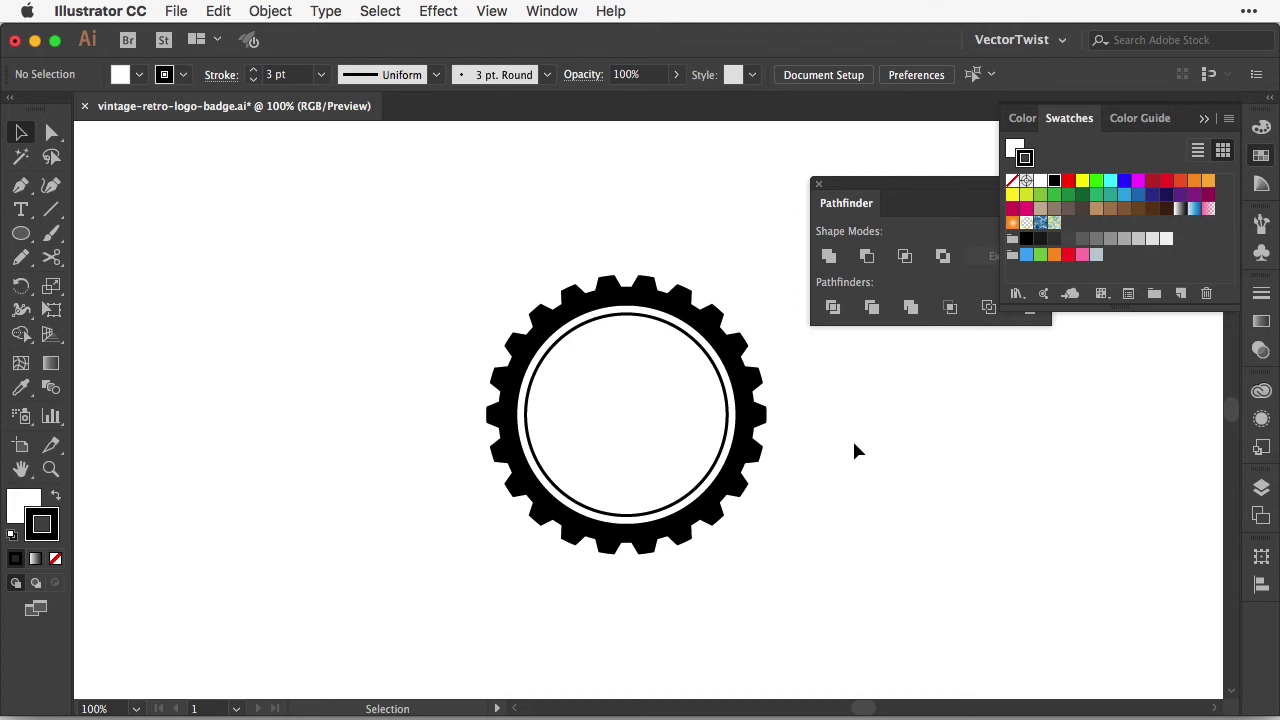
Step: Paste another copy of the white circle in front, shrink it well inside the thin ring, and match its stroke to that ring
key(super+f)
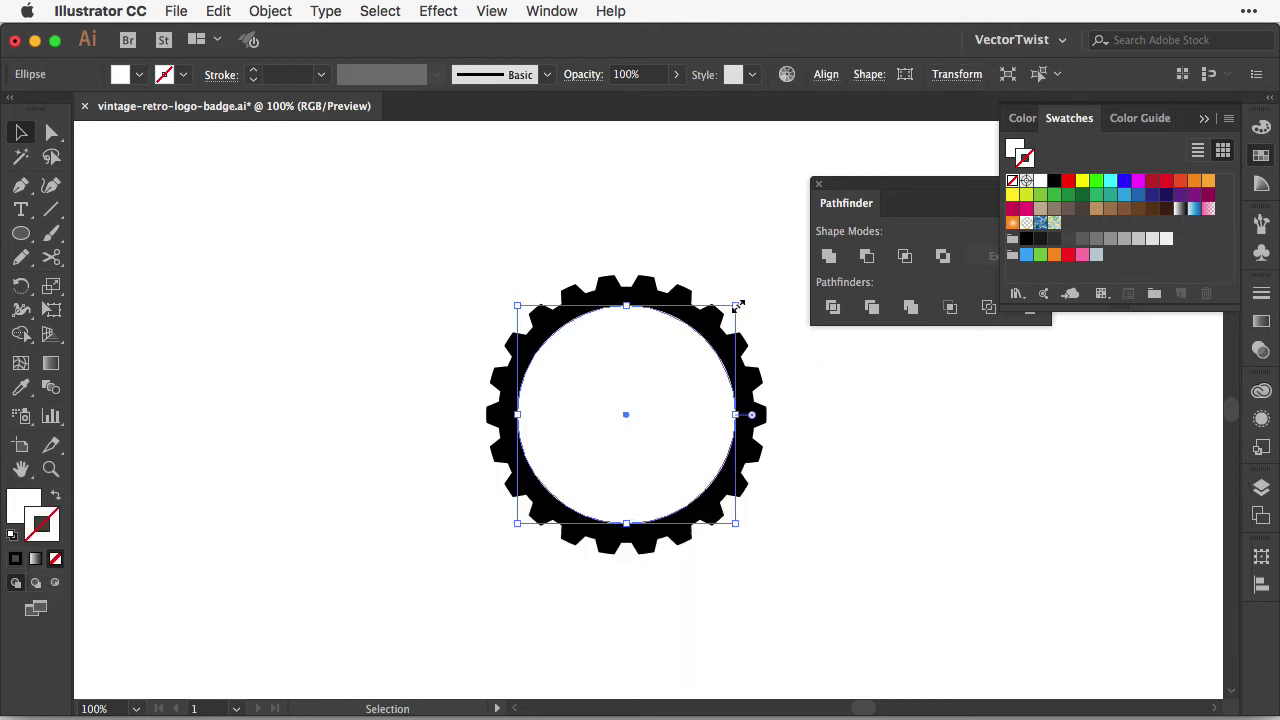
drag(737, 308, 706, 336)
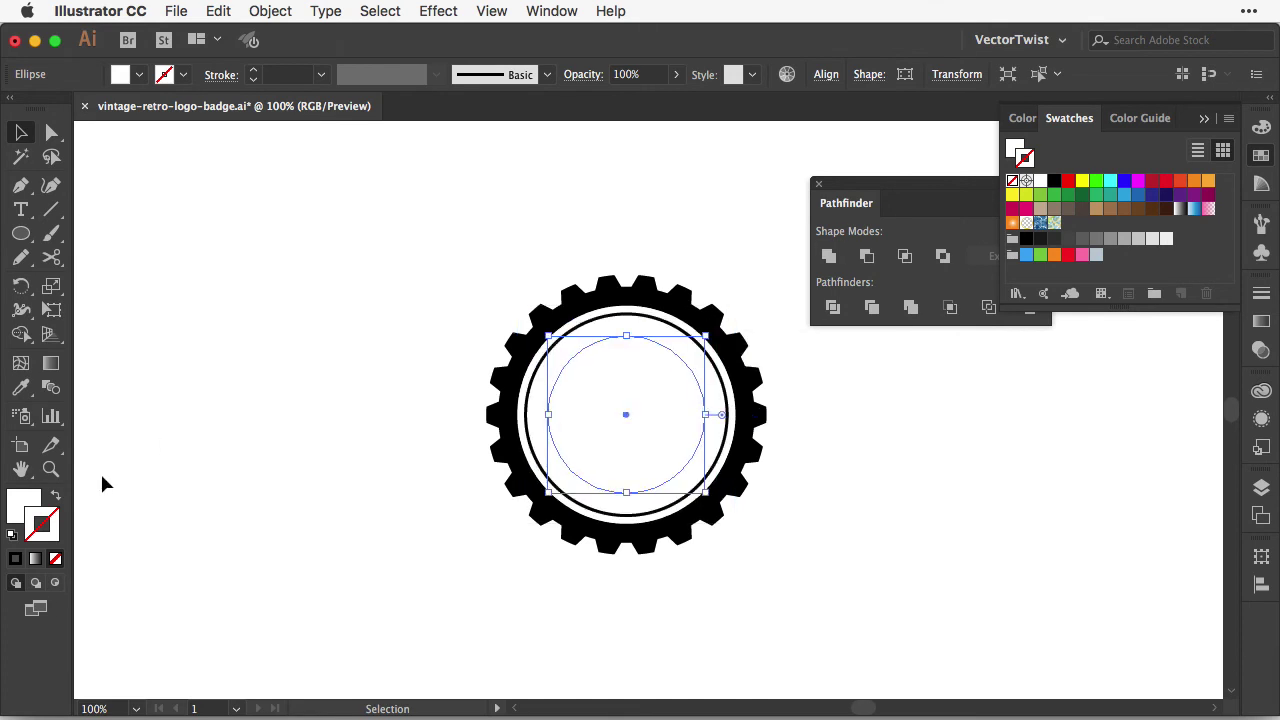
click(16, 562)
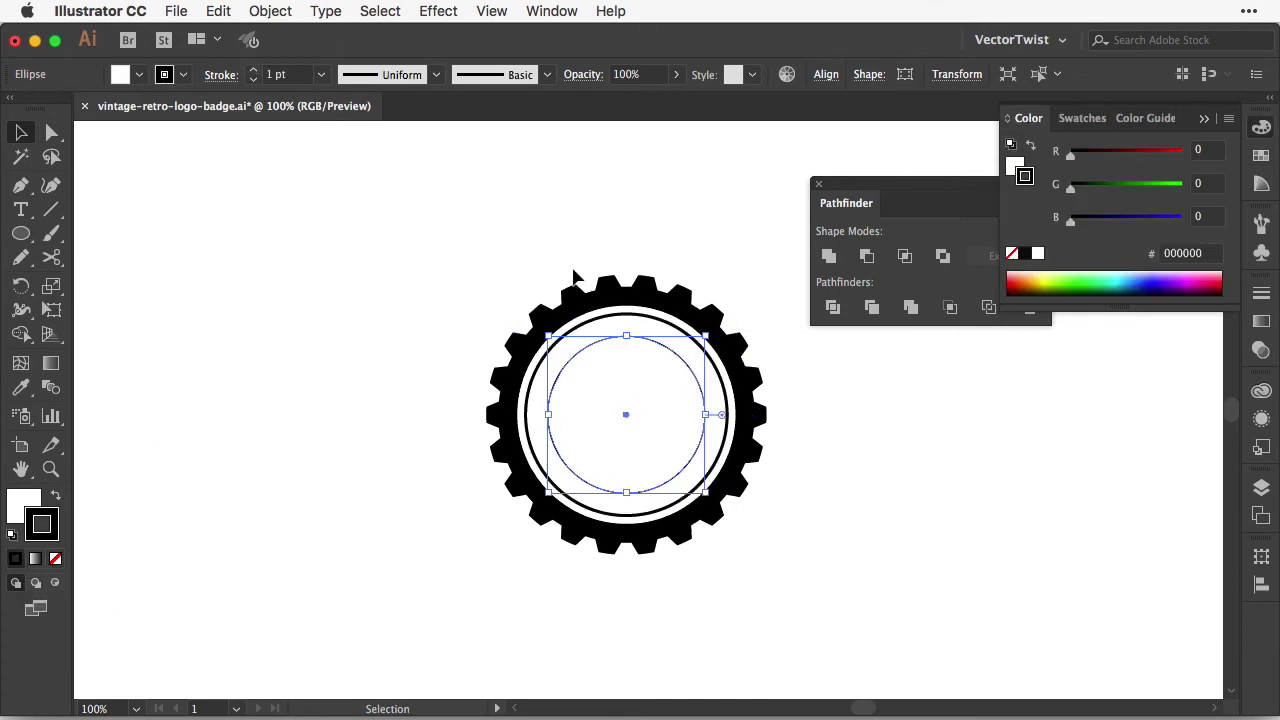
key(i)
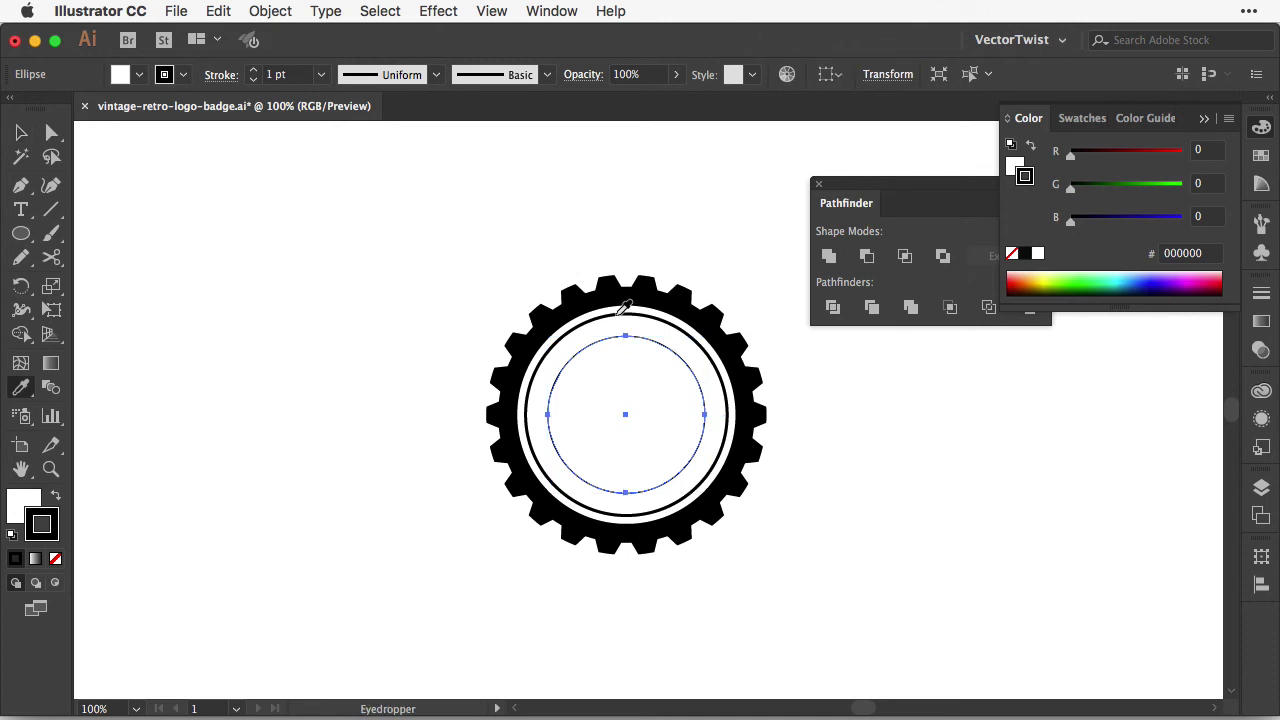
click(624, 305)
key(v)
click(708, 229)
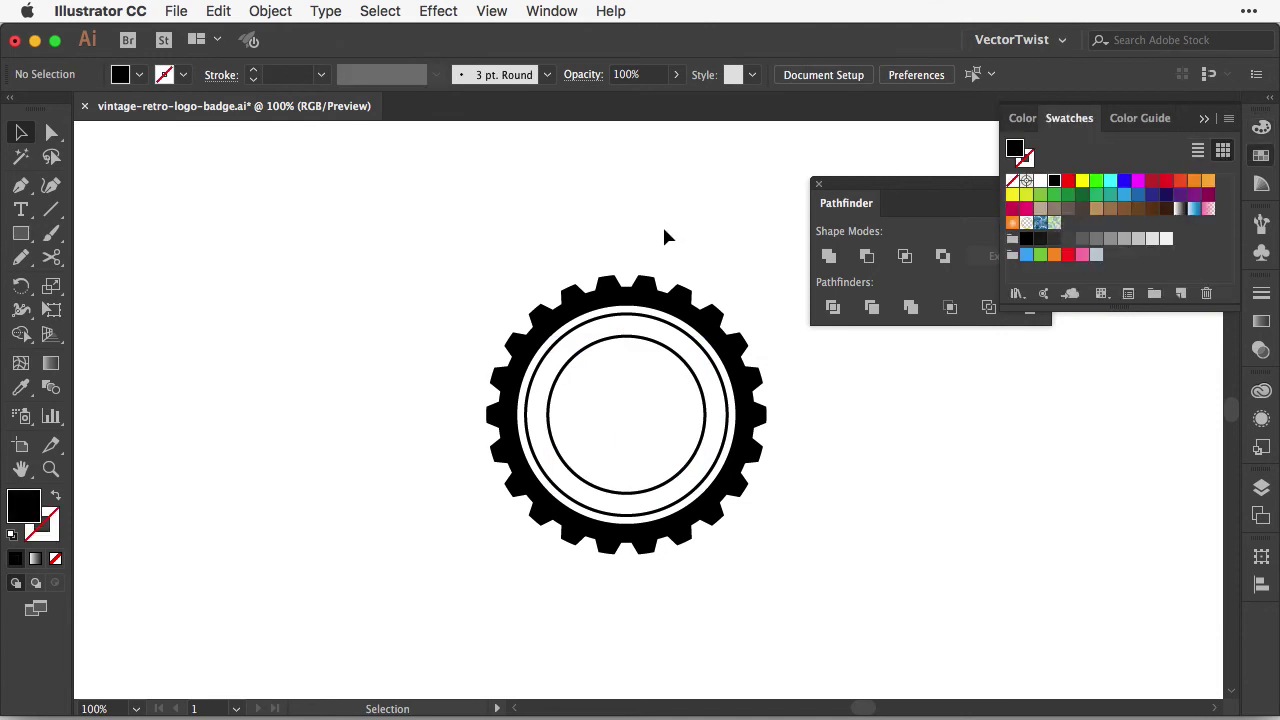
Step: Copy the outer black gear, paste it in front, and scale the copy down about its center inside the innermost ring
click(645, 295)
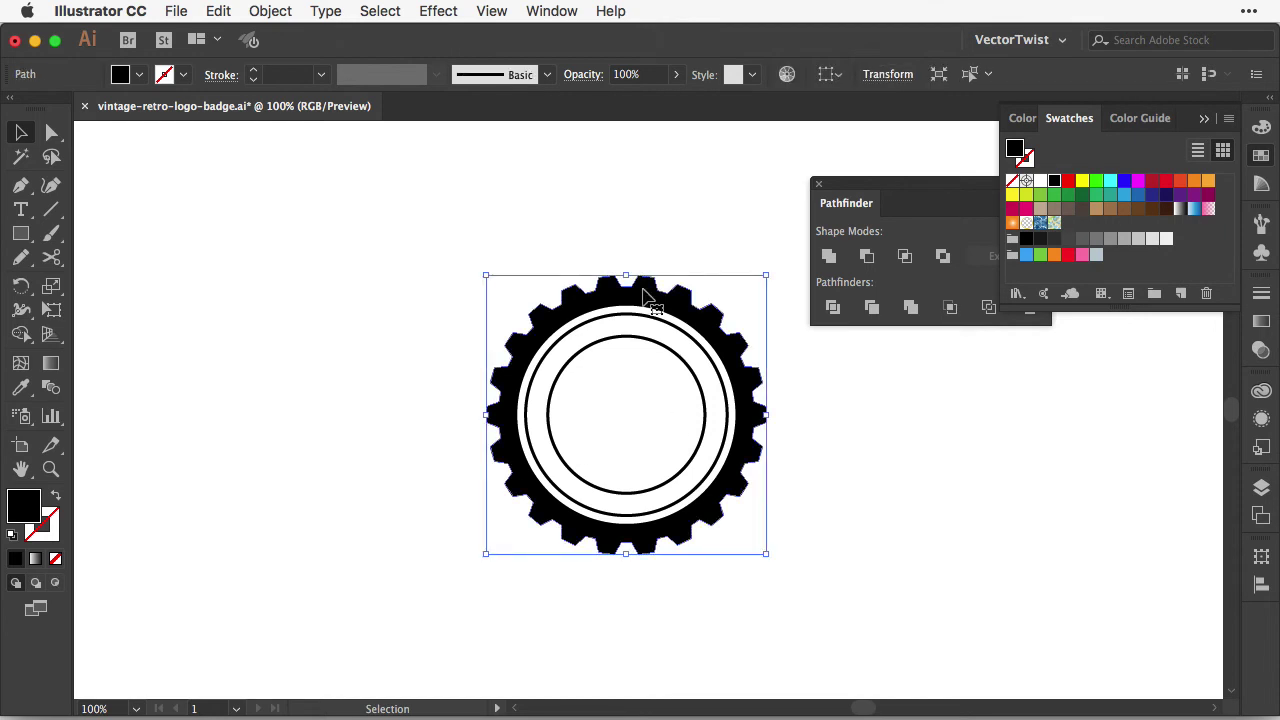
key(super+c)
click(677, 228)
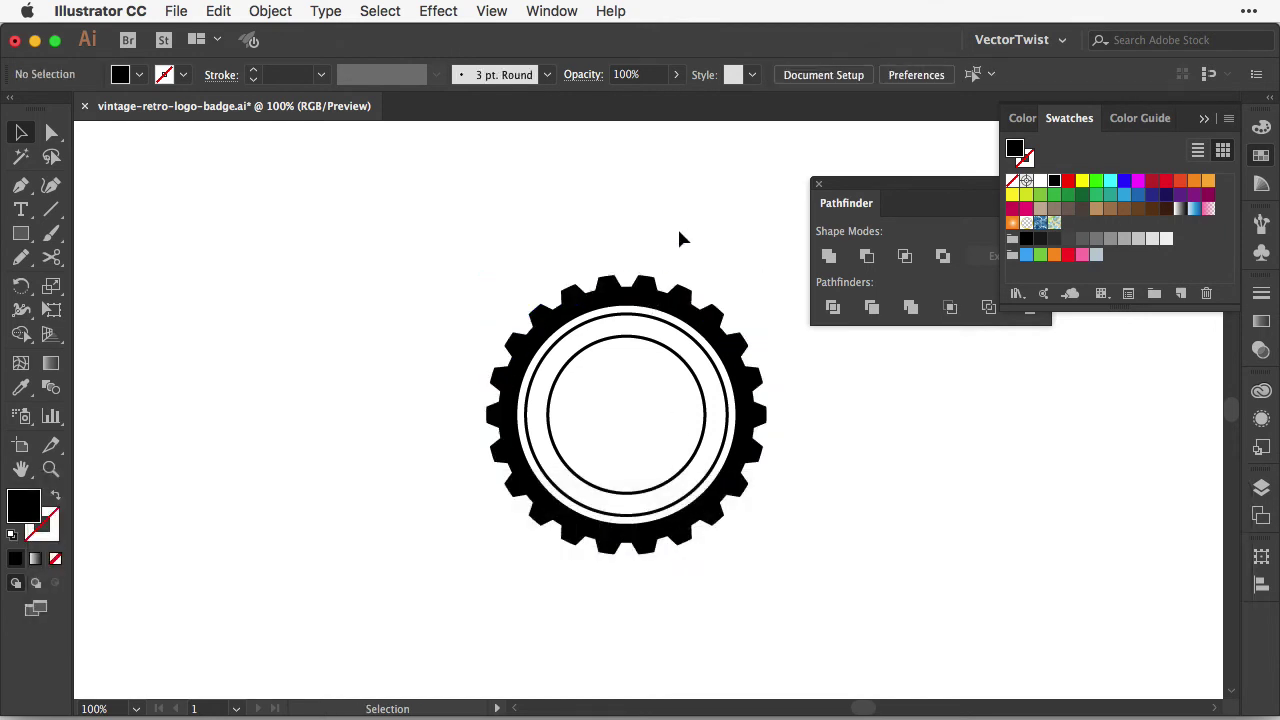
key(super+f)
drag(766, 274, 677, 345)
click(665, 237)
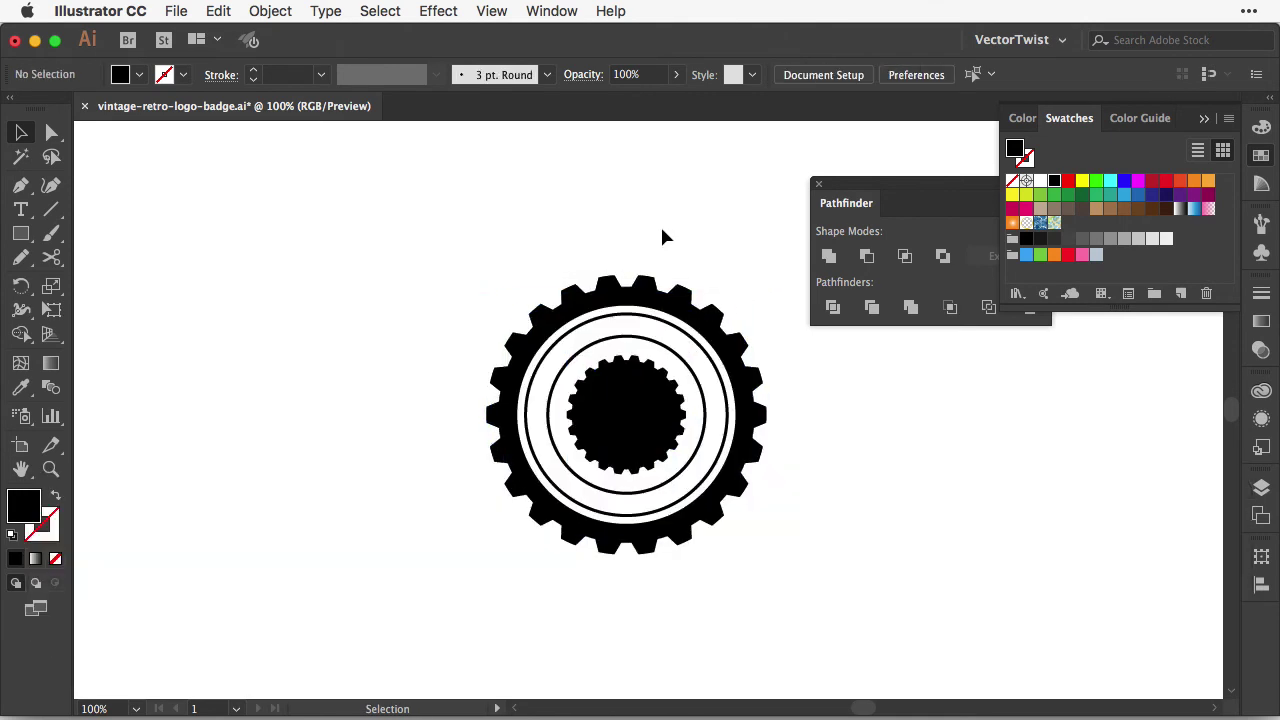
Step: Draw a white-filled circle inside the small gear, leaving a toothed rim, and align it horizontally to the gear's center
click(1040, 181)
key(l)
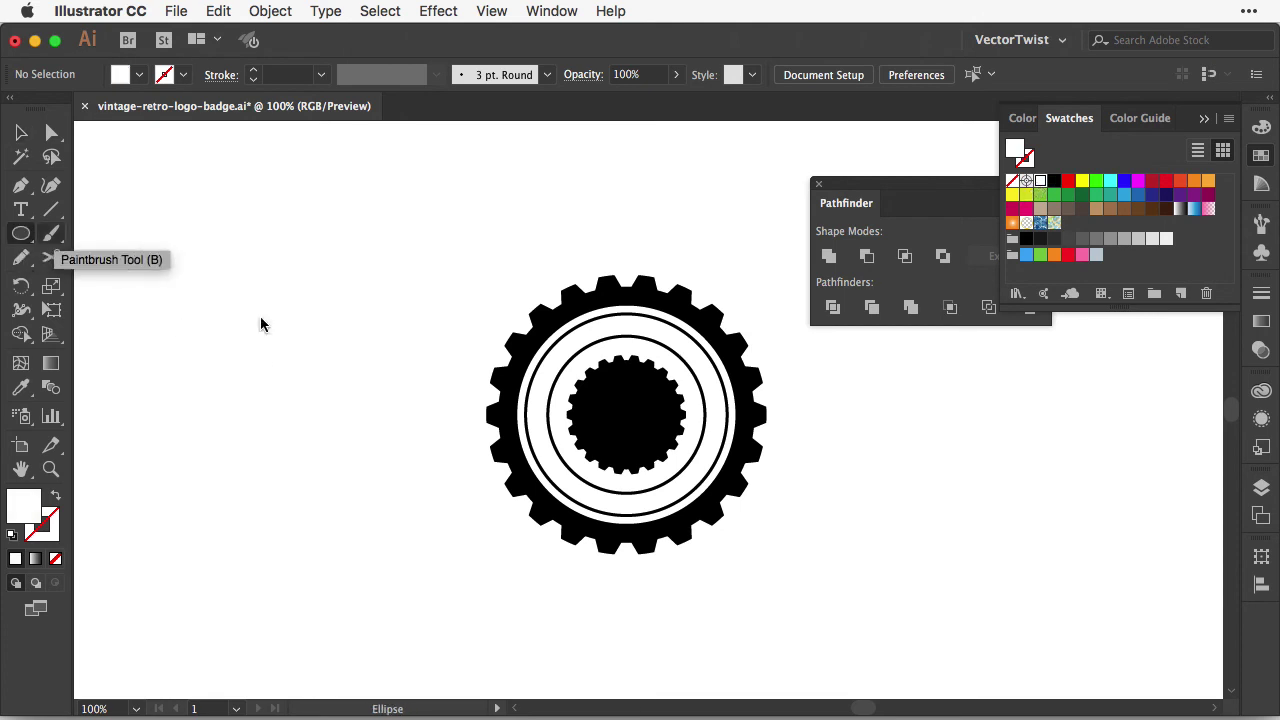
drag(620, 410, 662, 452)
key(v)
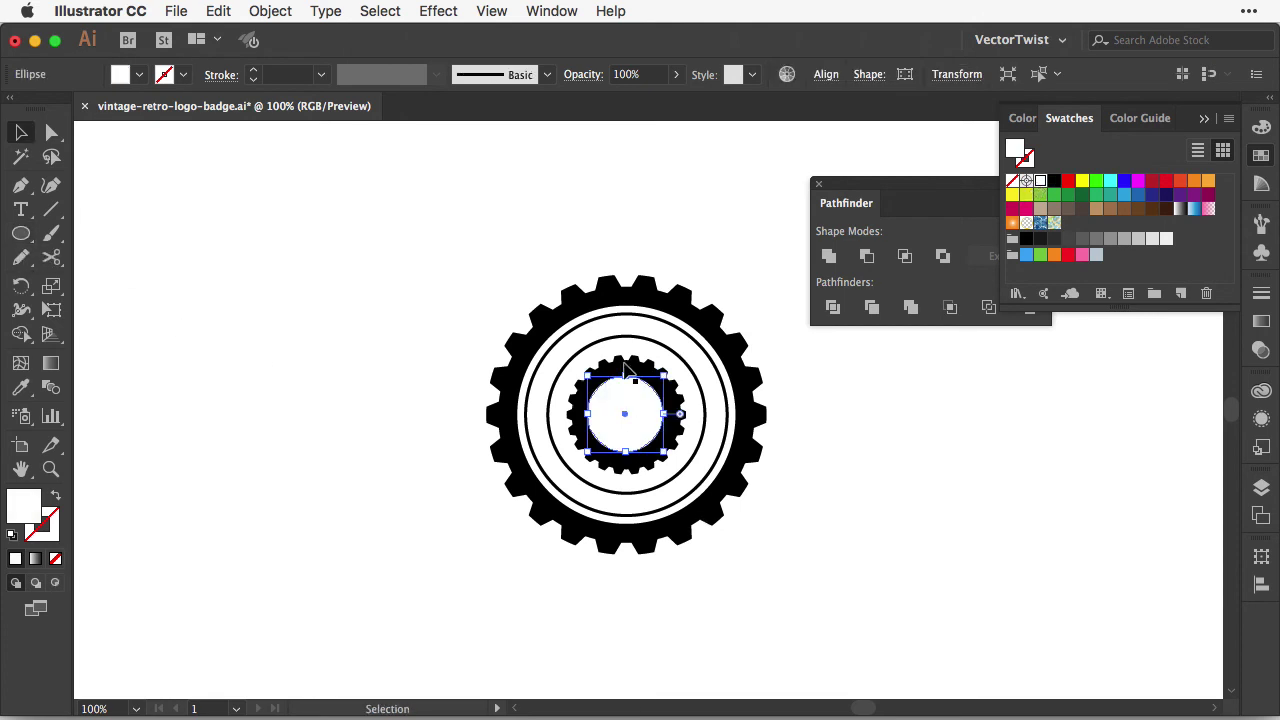
shift+click(651, 368)
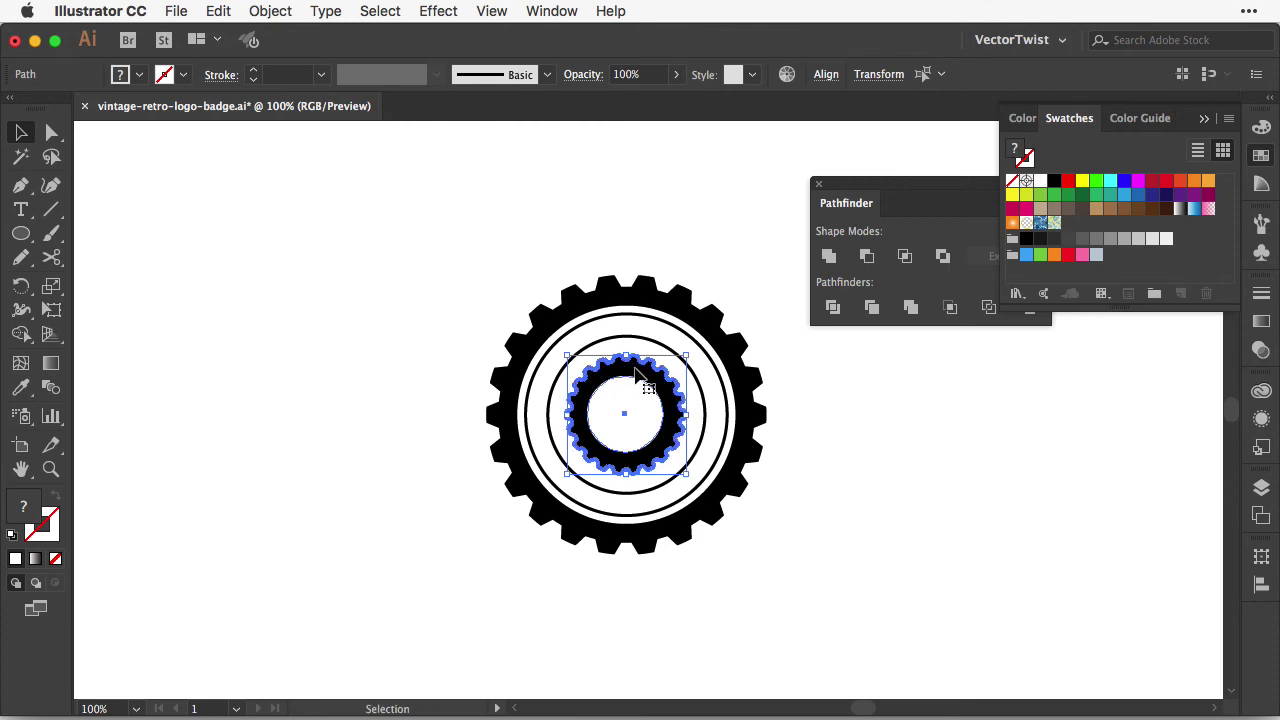
click(825, 74)
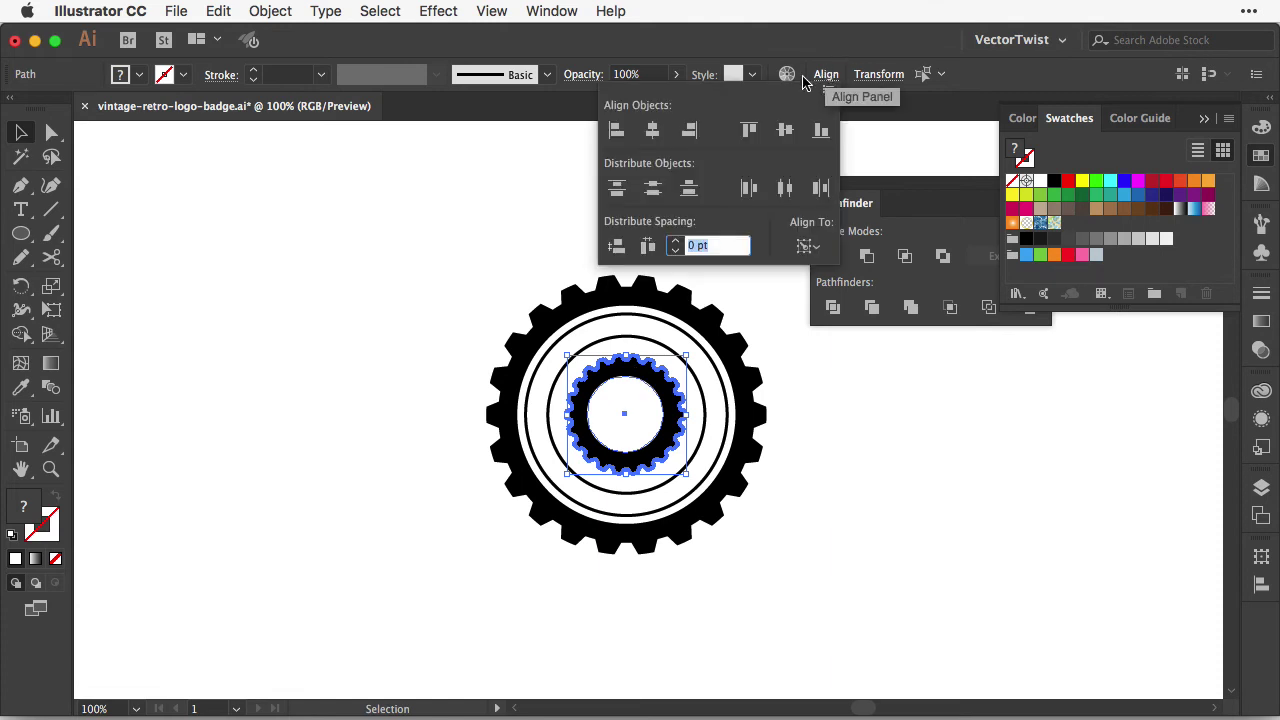
click(652, 130)
click(750, 285)
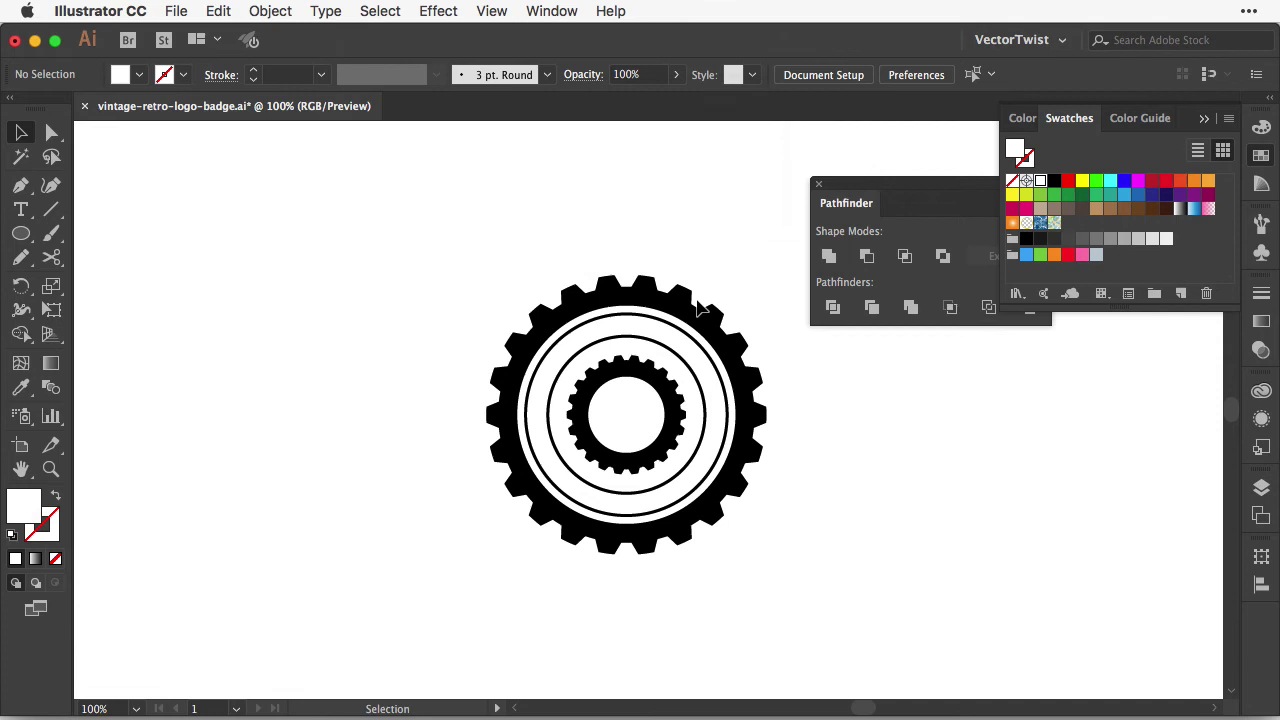
Step: Exclude the white circle from the small gear with Pathfinder and fill the resulting toothed ring black
click(642, 400)
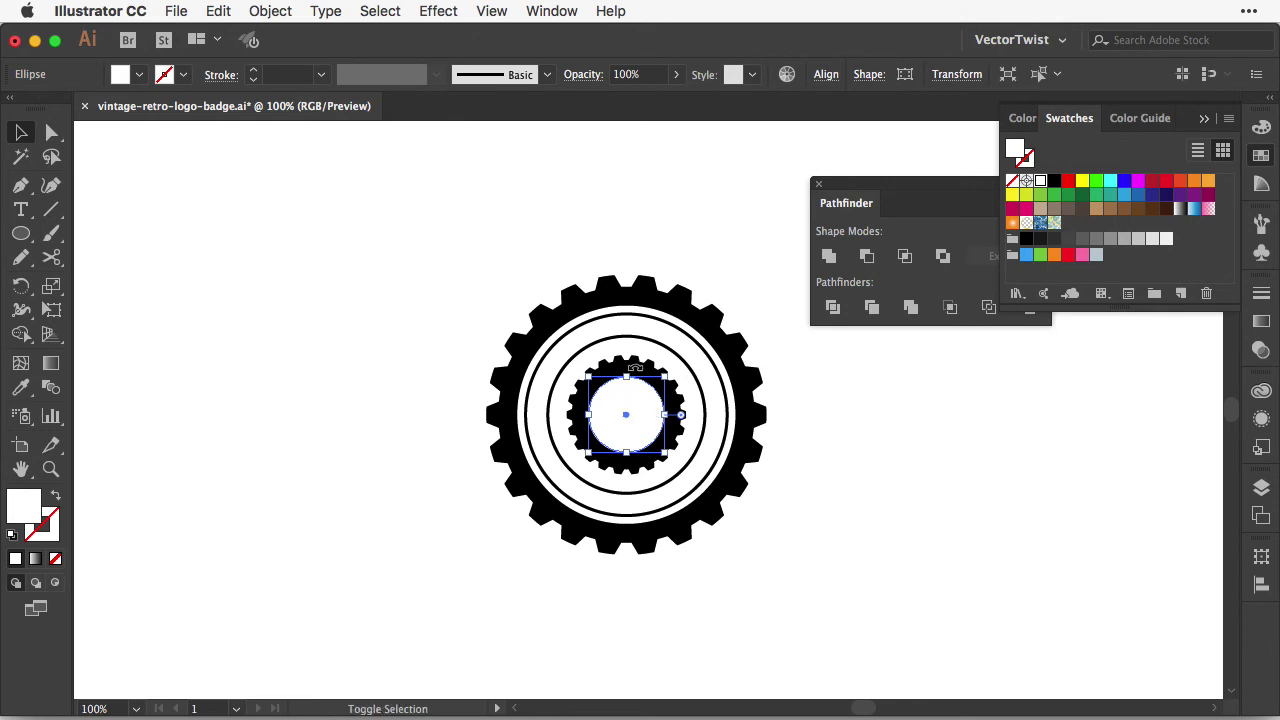
shift+click(640, 366)
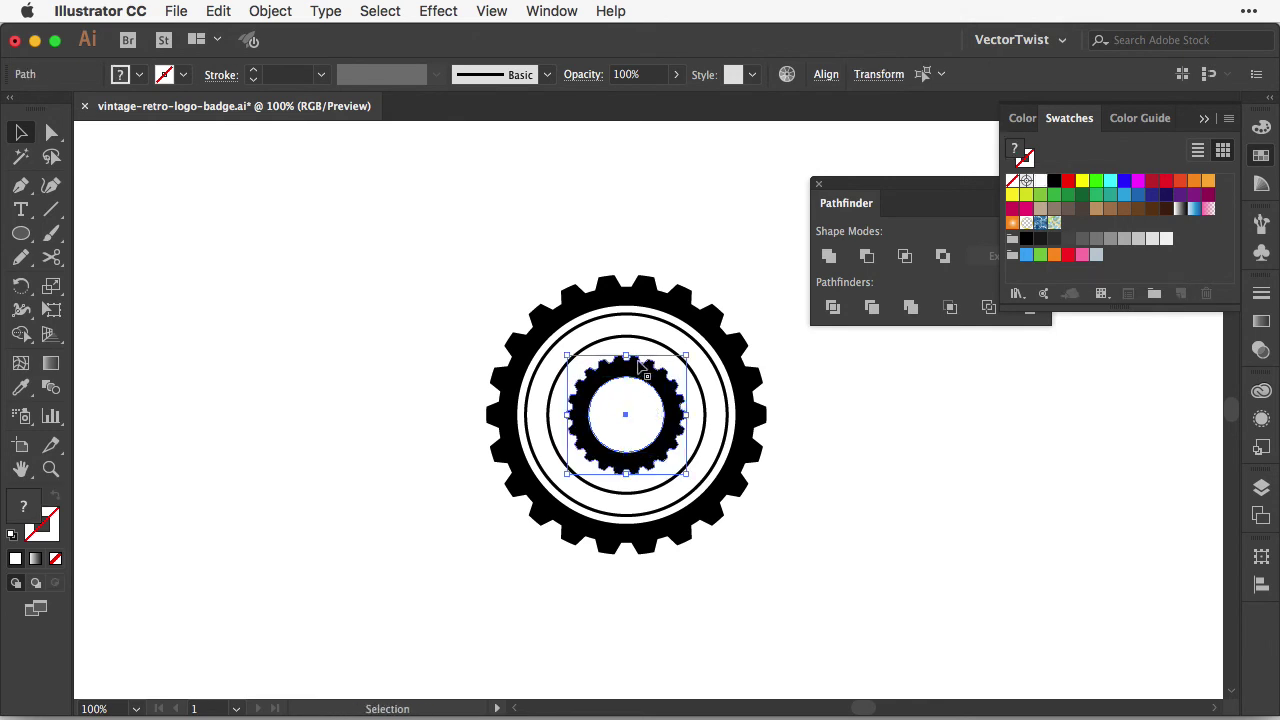
click(866, 316)
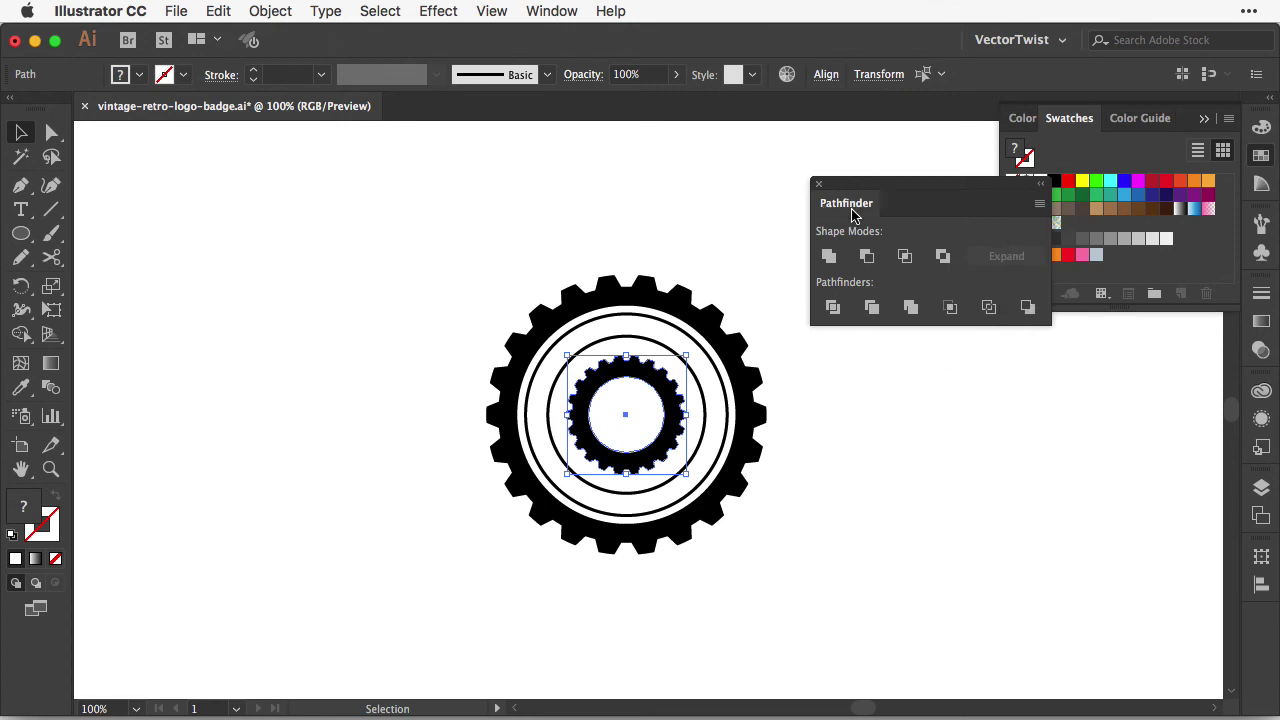
click(941, 257)
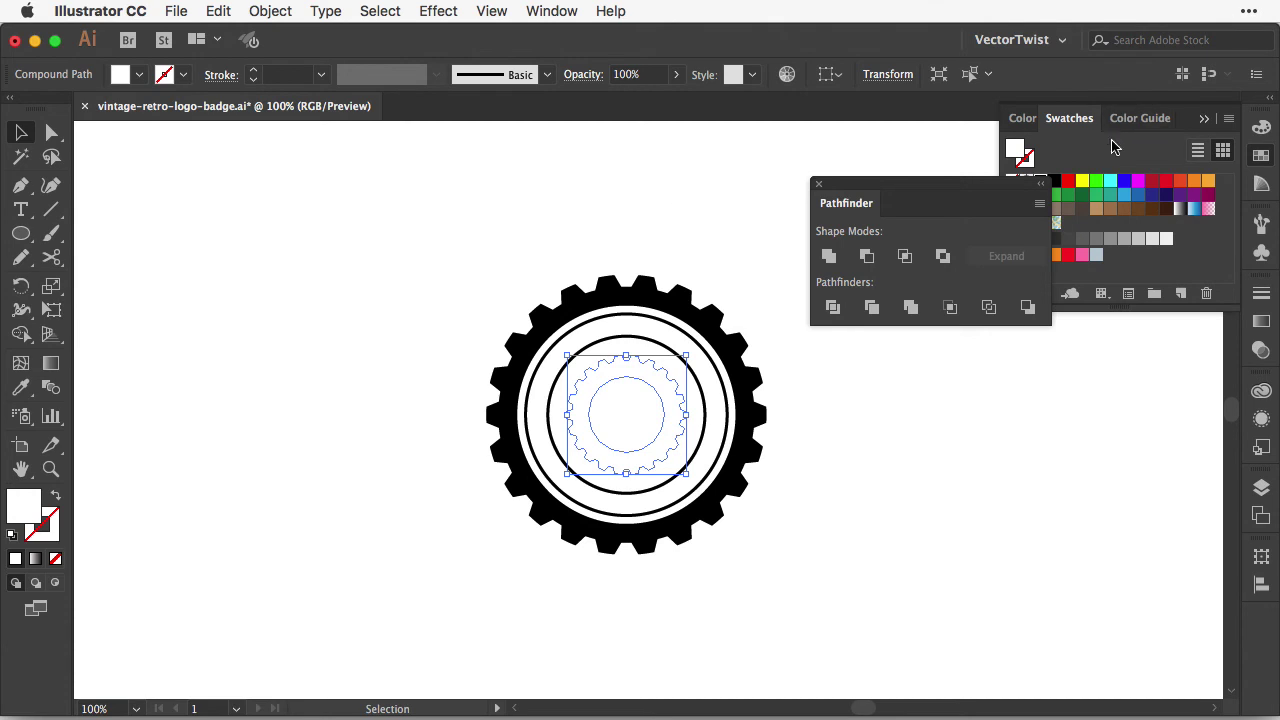
click(1050, 188)
click(655, 213)
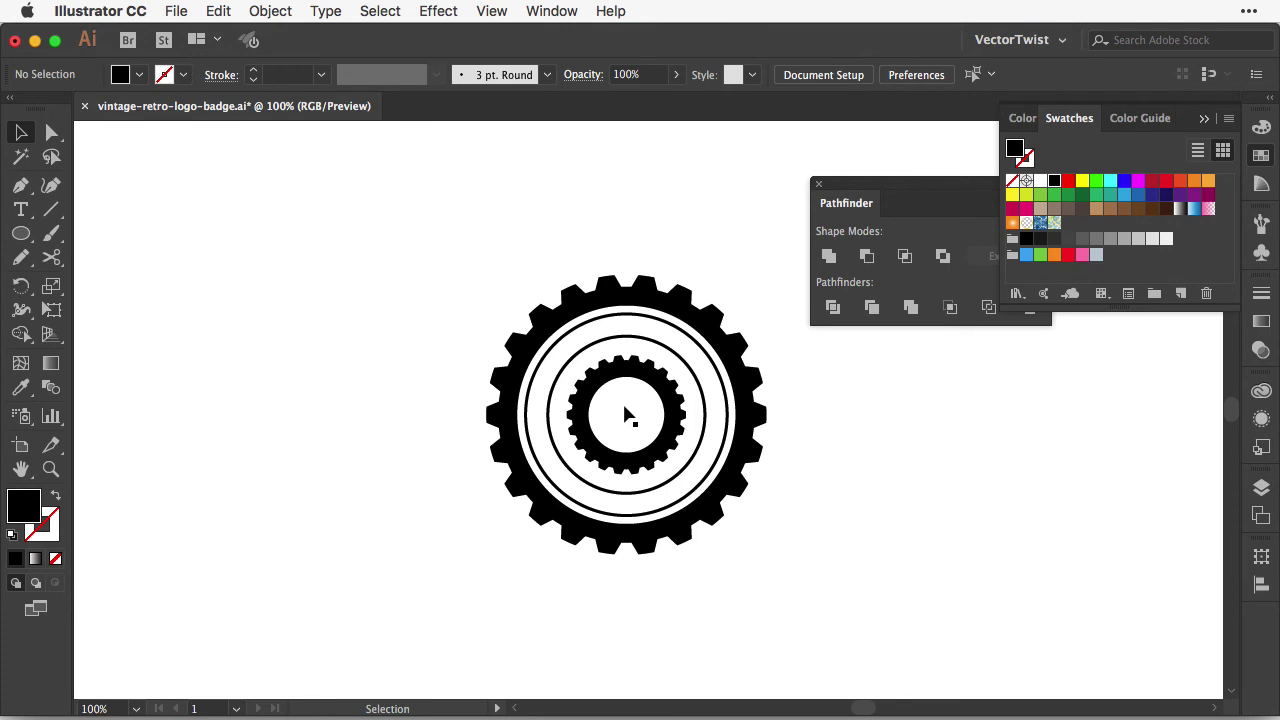
Step: Paste a copy of the white circle in front, within the small gear's hole, and turn on Draw Inside mode for it
key(super)
key(super+f)
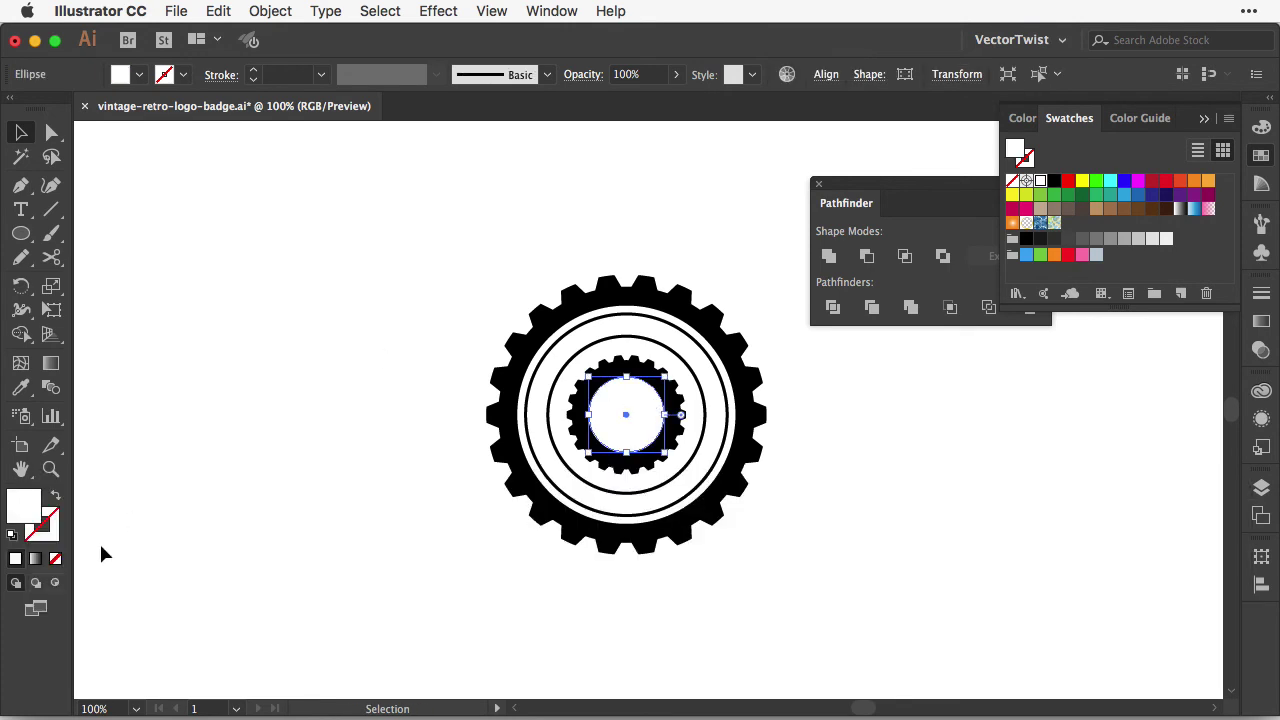
click(54, 585)
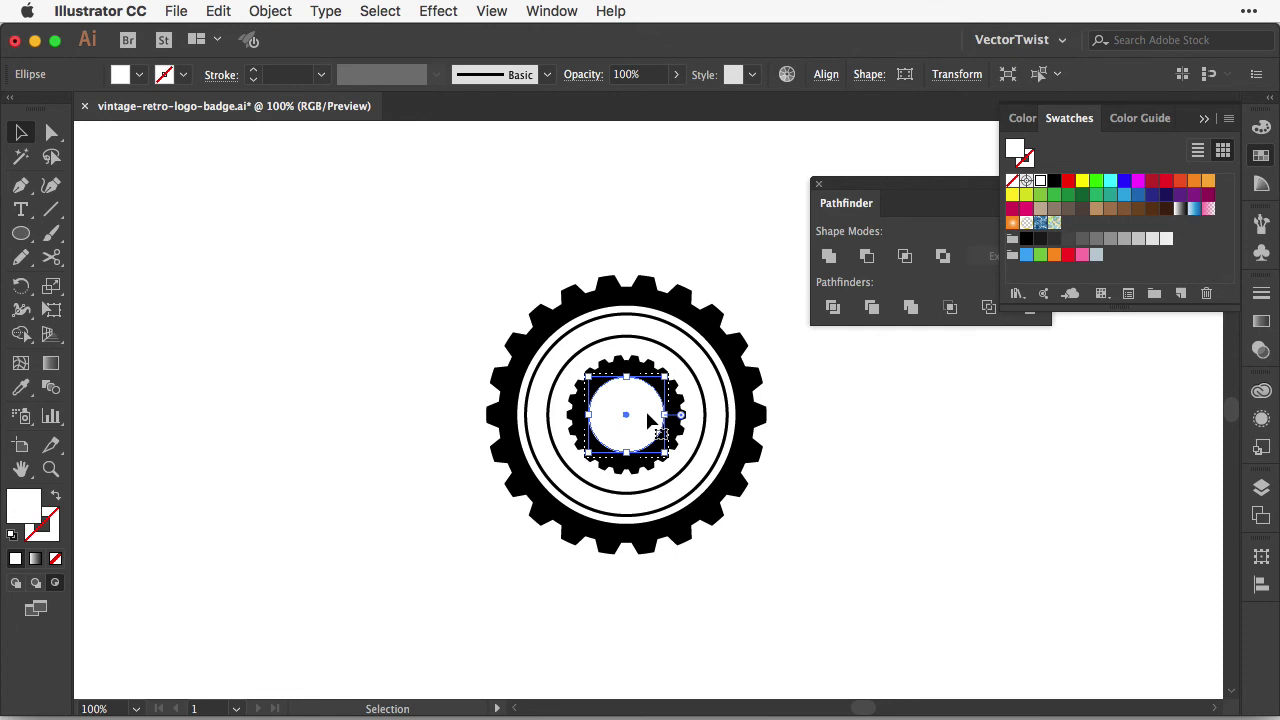
Step: Draw a horizontal line with no fill and a 1 pt black stroke across the inner circle, slightly above its center
key(p)
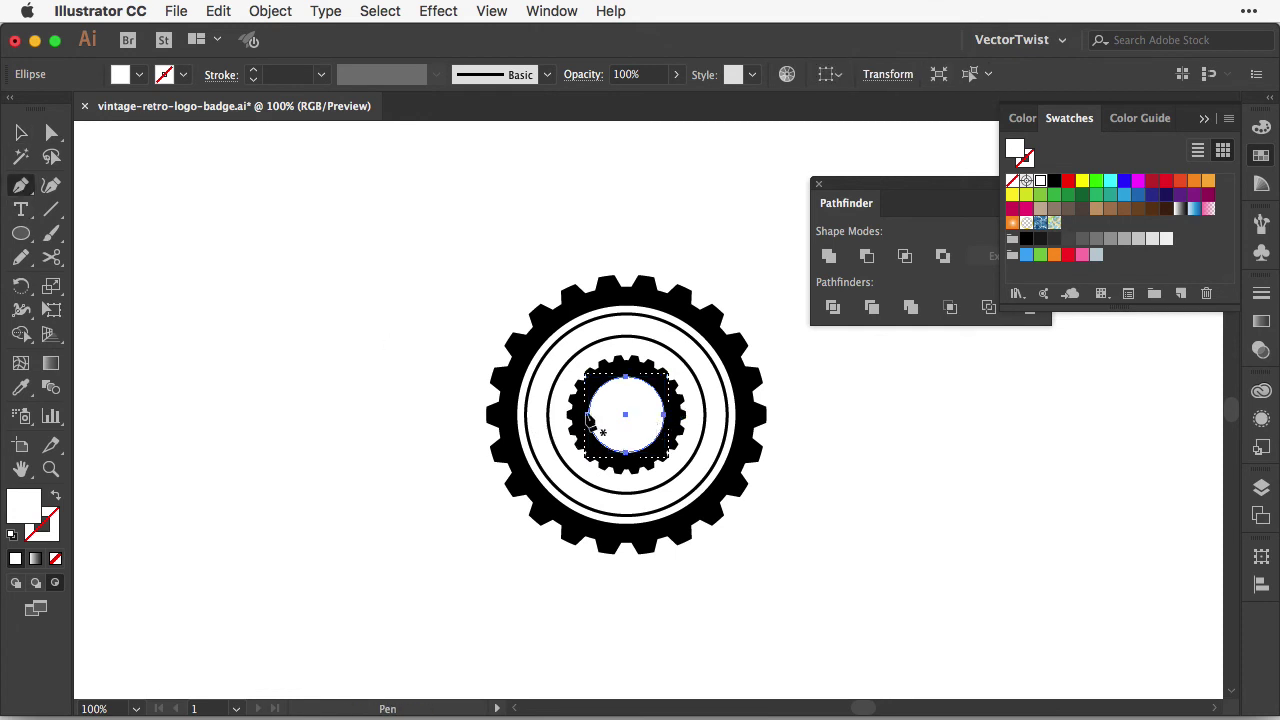
click(578, 405)
click(688, 407)
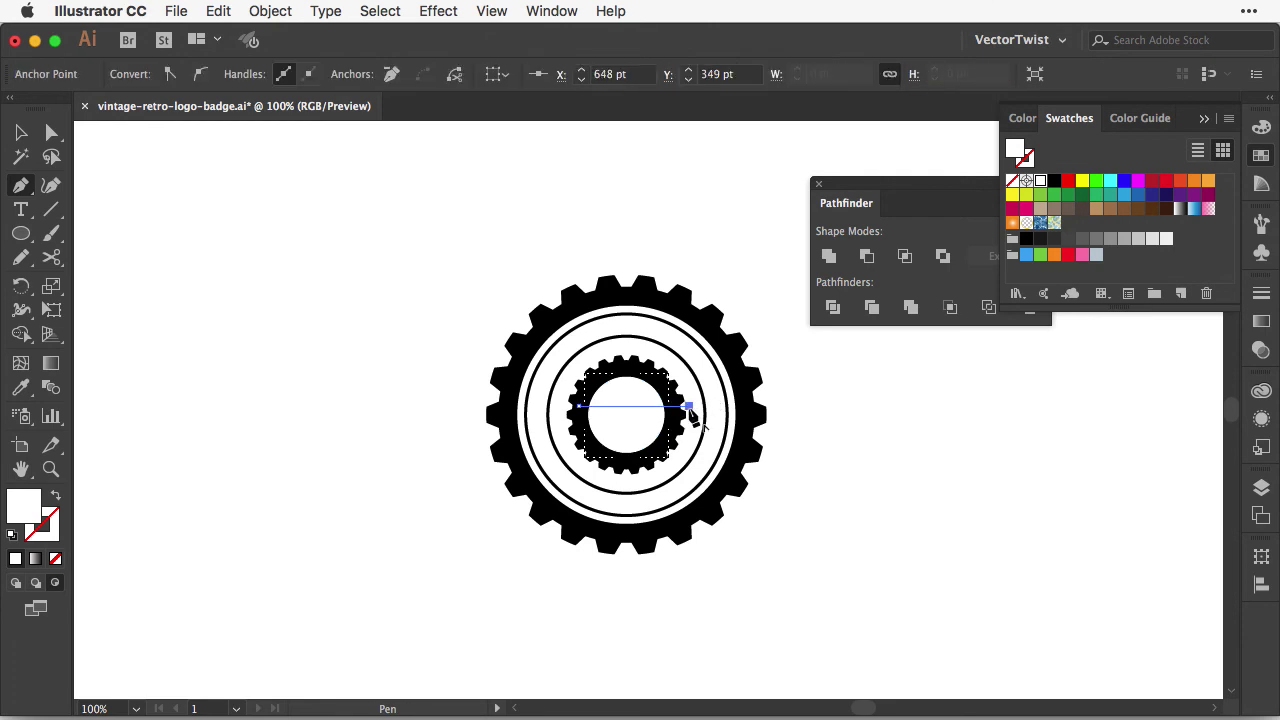
key(shift+x)
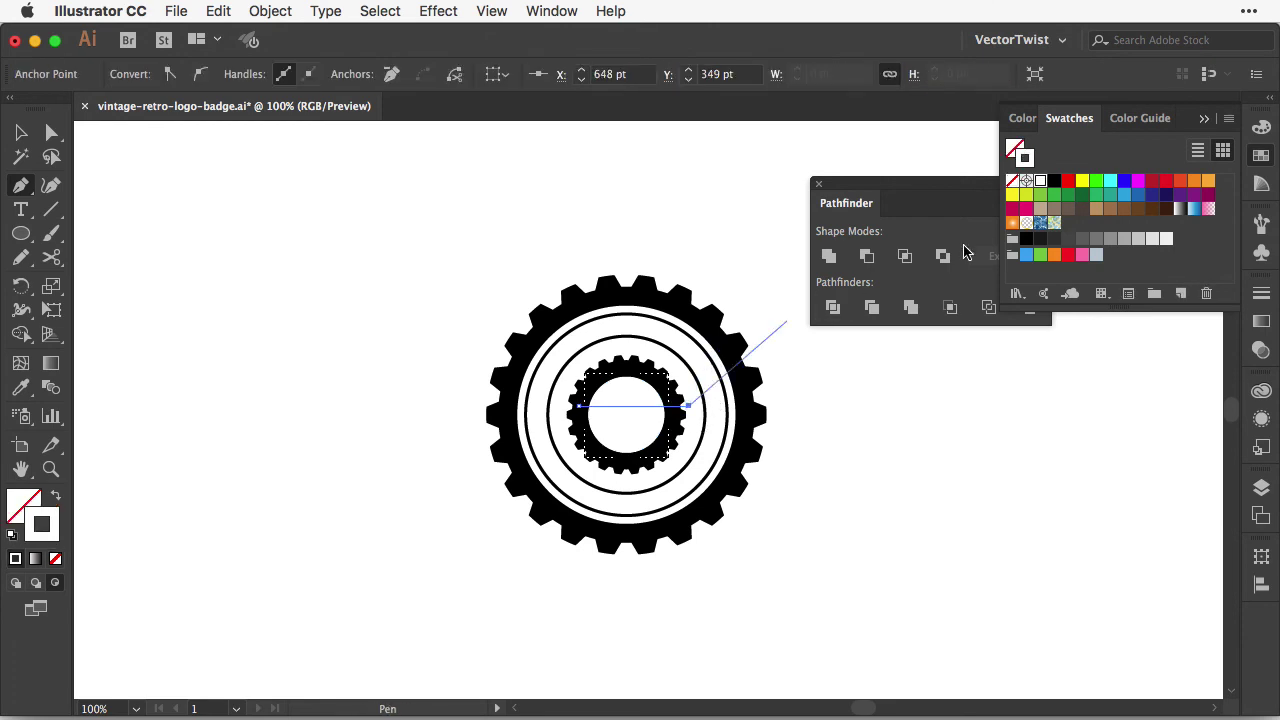
click(1054, 181)
key(super+equal)
key(super+equal)
key(super+equal)
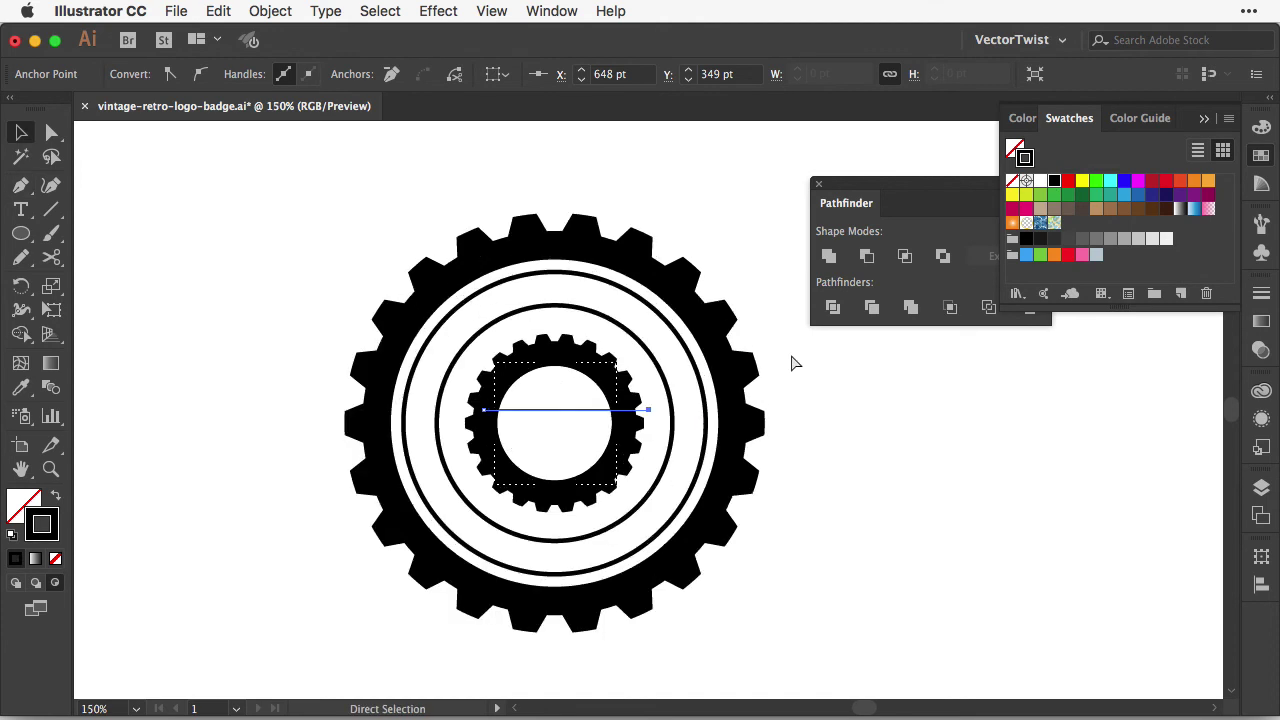
scroll(700, 390, left, 3)
key(v)
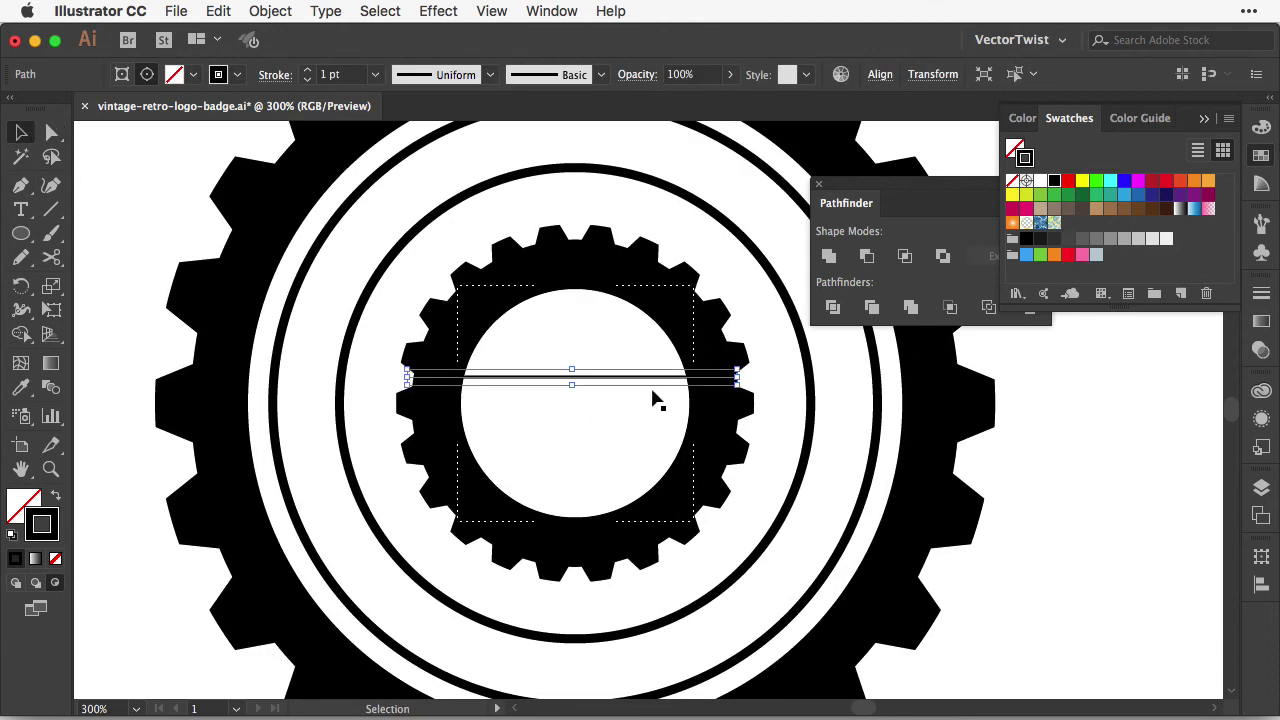
Step: Duplicate the line a short distance below itself and repeat the duplication until stripes fill the lower part of the circle
drag(649, 380, 650, 394)
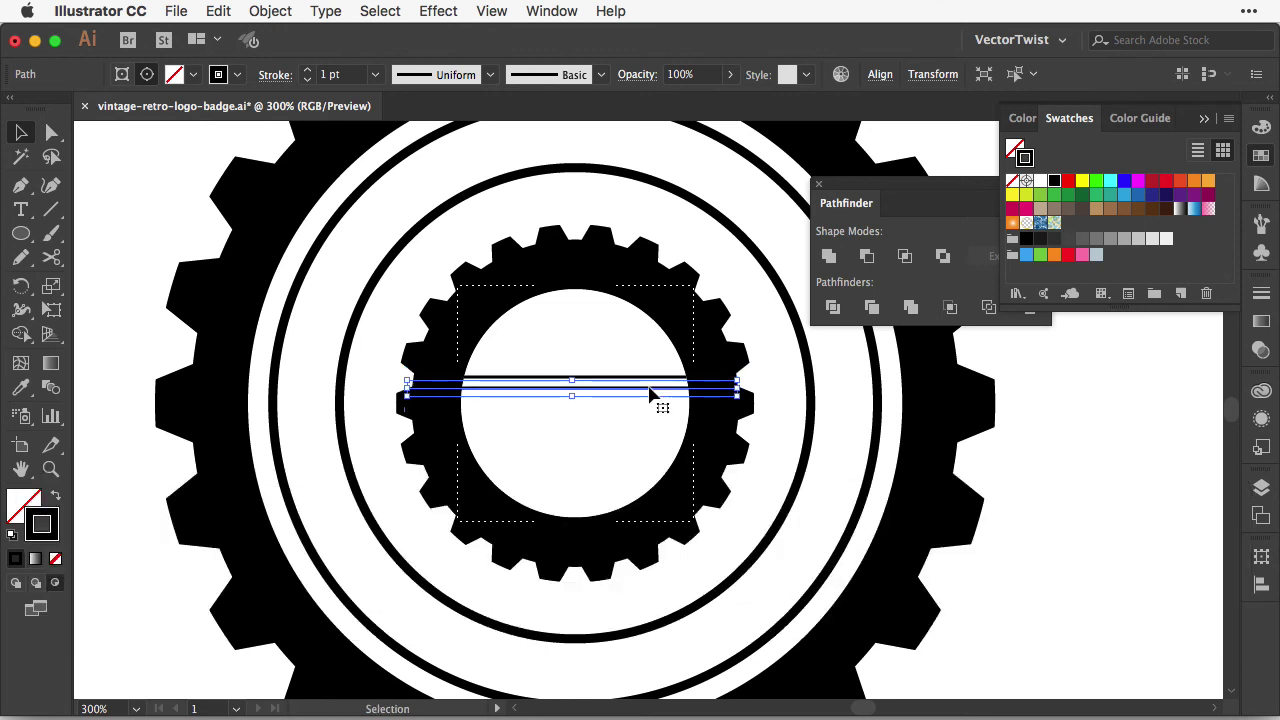
key(super+d)
key(super+d)
key(super+d)
key(super+d)
key(super+d)
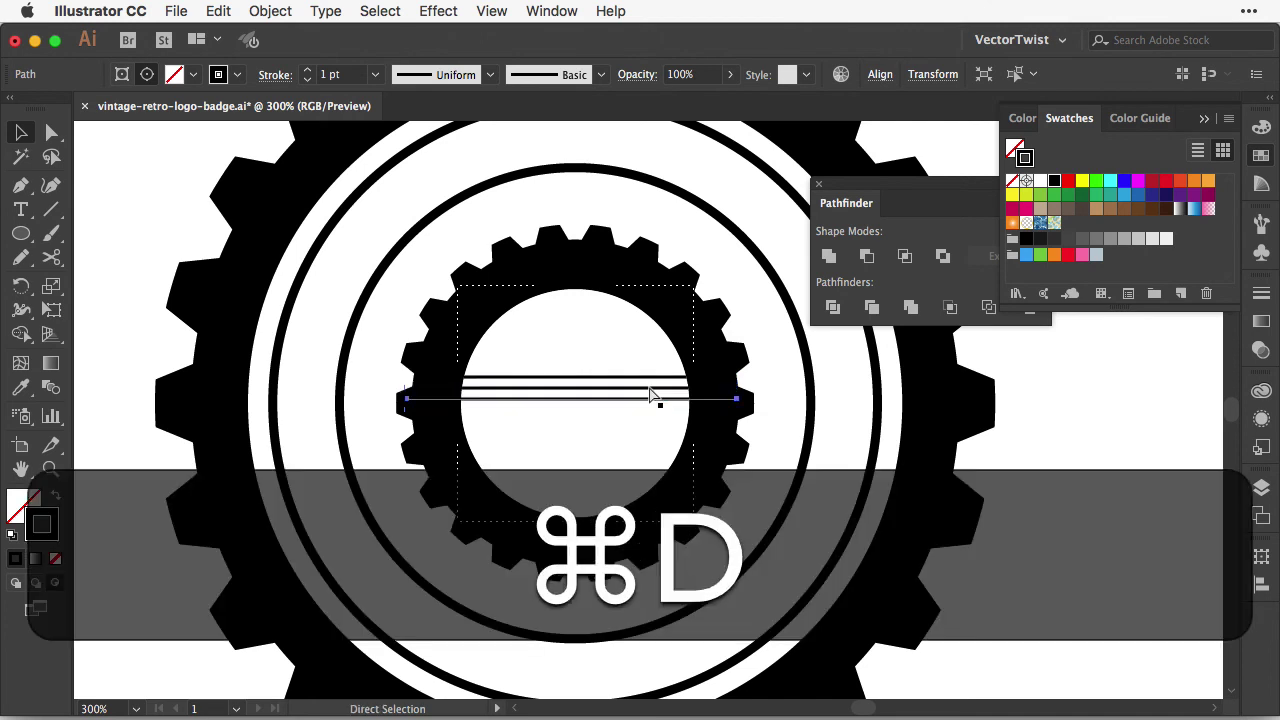
key(super+d)
key(super+d)
key(super+d)
key(super+d)
key(super+d)
key(super+d)
key(super+d)
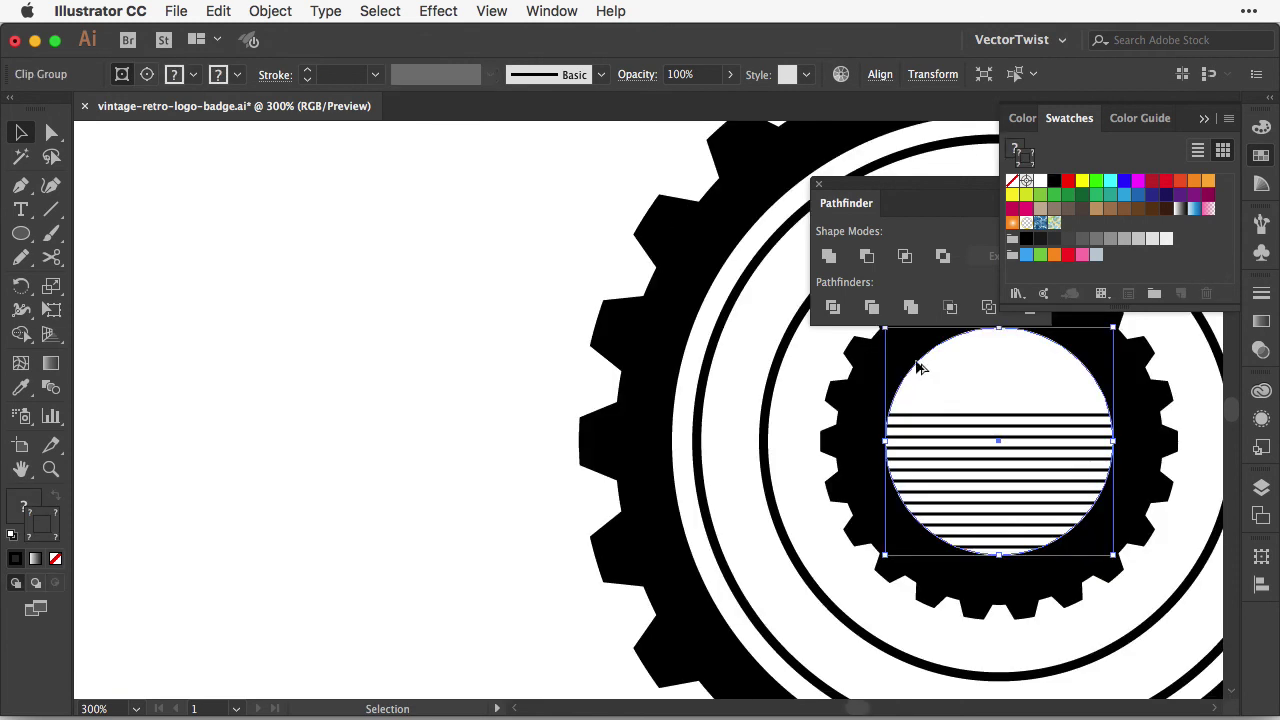
Step: Try moving the striped clip group out of the badge and undo the move
drag(918, 368, 251, 350)
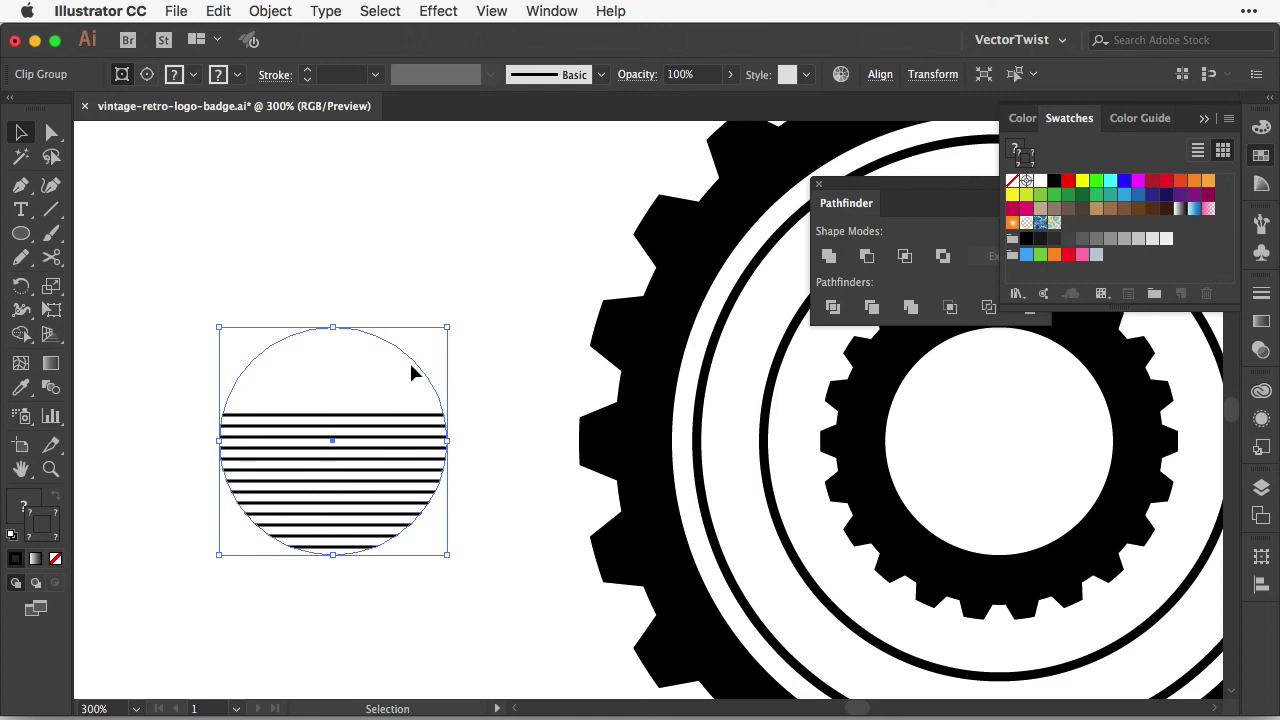
key(super+z)
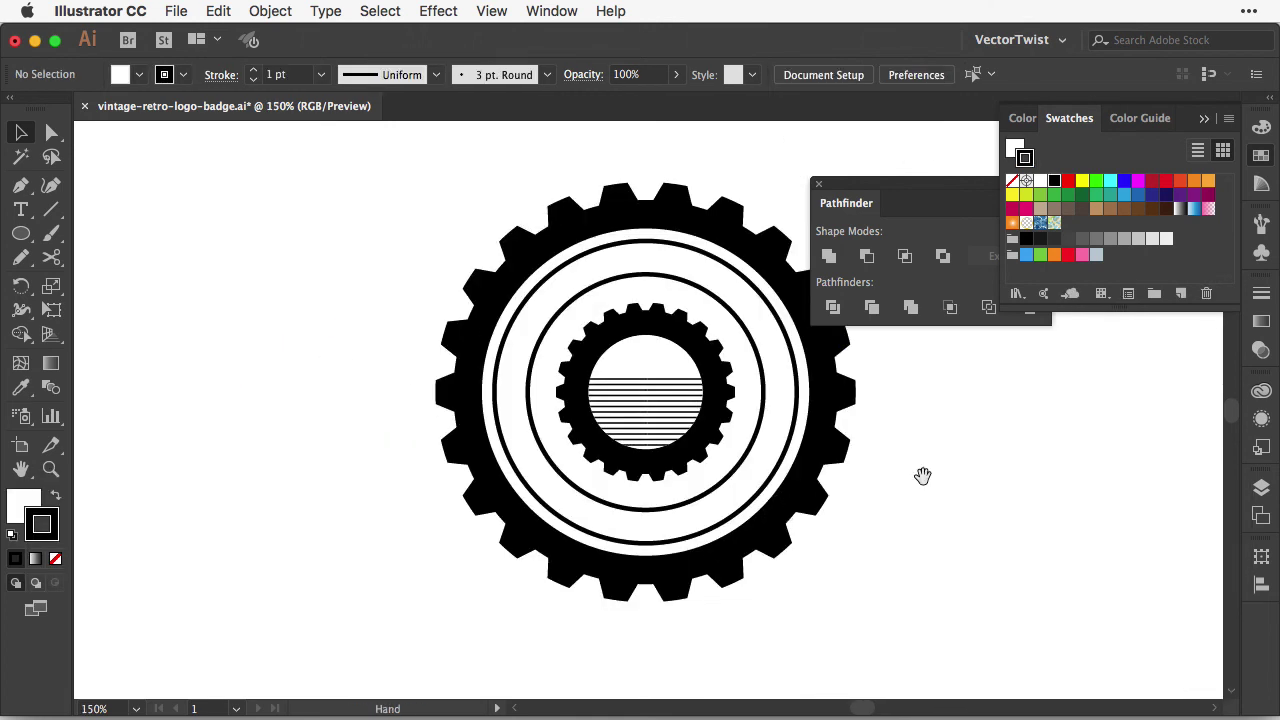
Step: Paste the crossed-wrenches icon and place it centered in the blank area above the stripes
scroll(929, 454, right, 3)
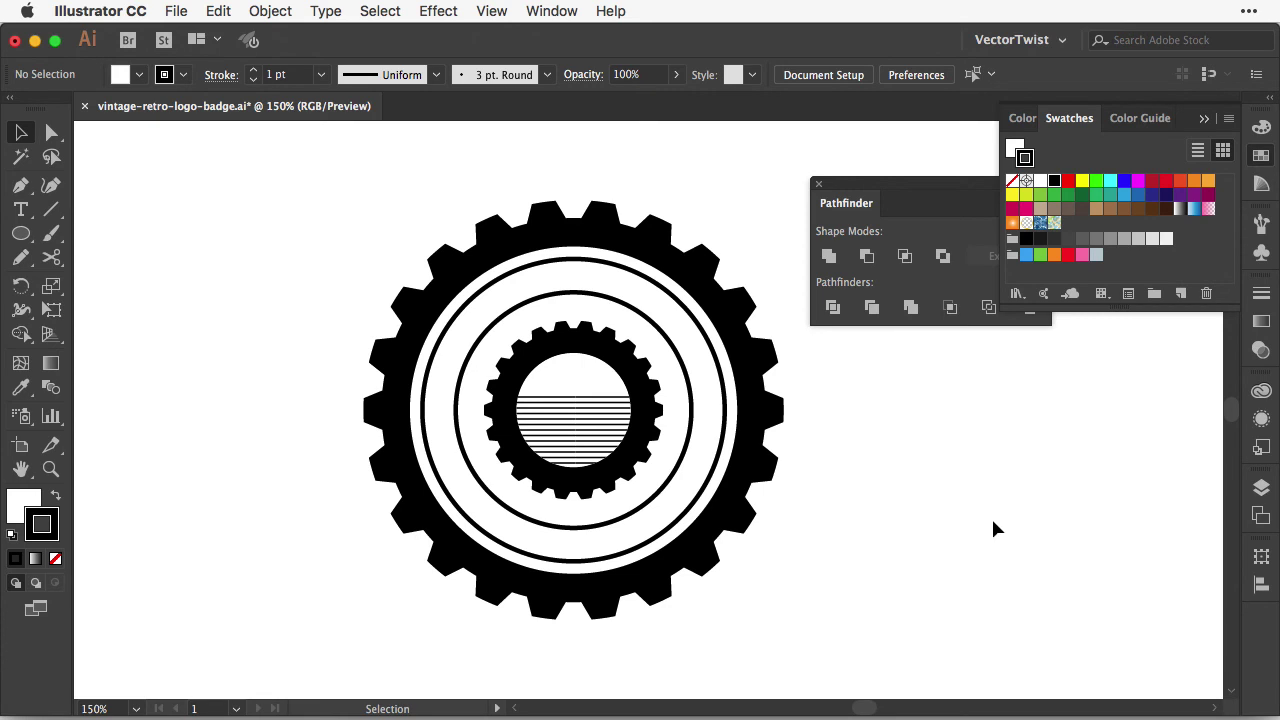
key(super+v)
drag(644, 411, 597, 357)
click(865, 457)
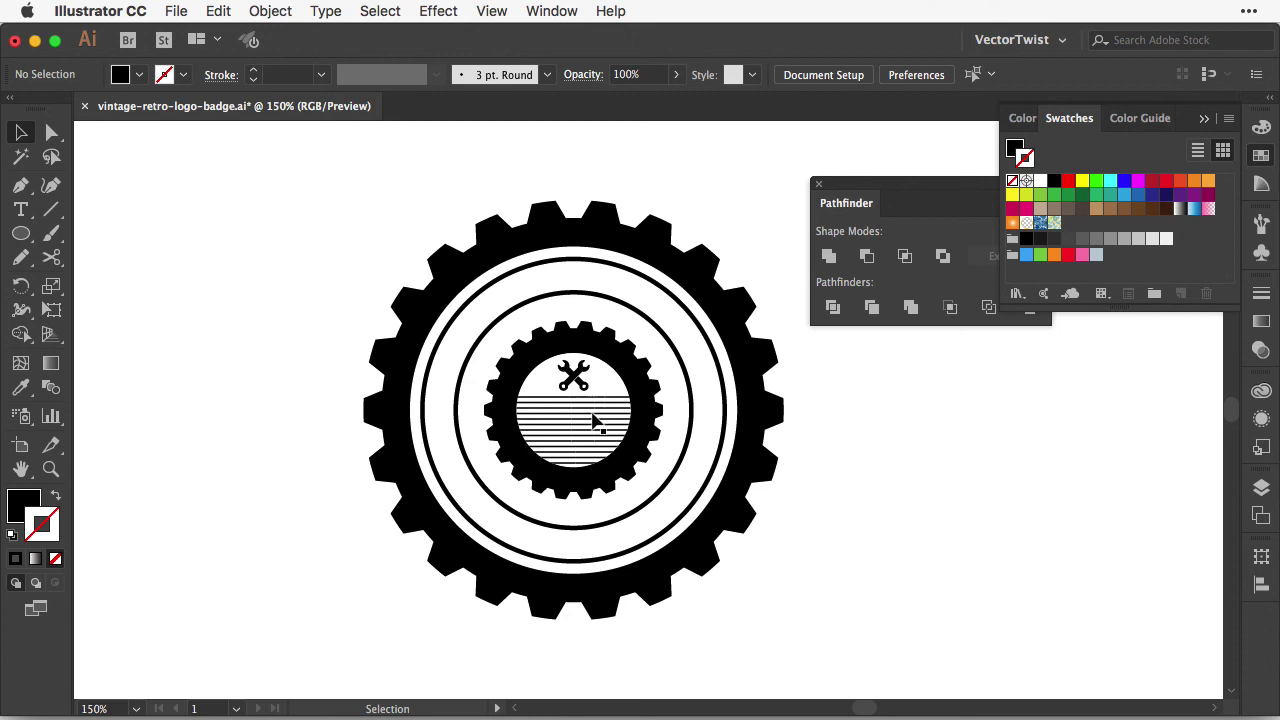
Step: Create a black six-sided polygon with a 60 pt radius beside the badge and shrink it about its center to a small hexagon
key(m)
drag(18, 238, 101, 308)
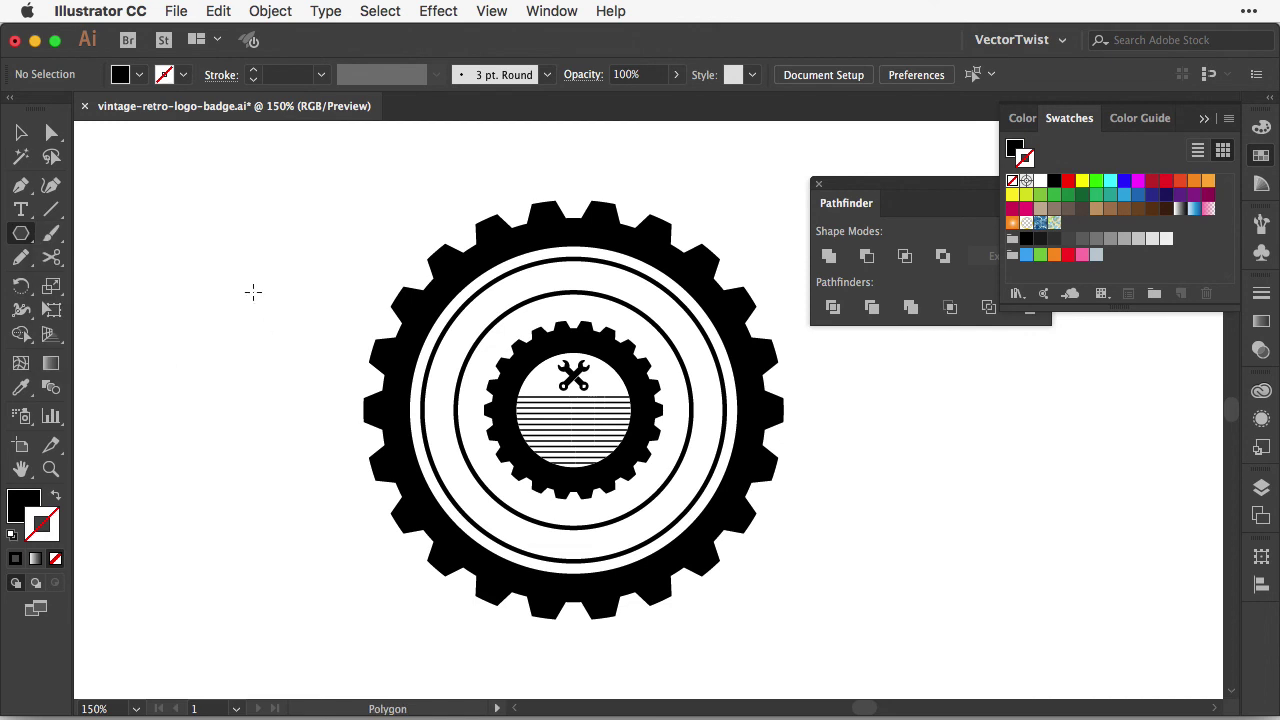
click(253, 292)
drag(124, 133, 230, 215)
double_click(190, 255)
text(60)
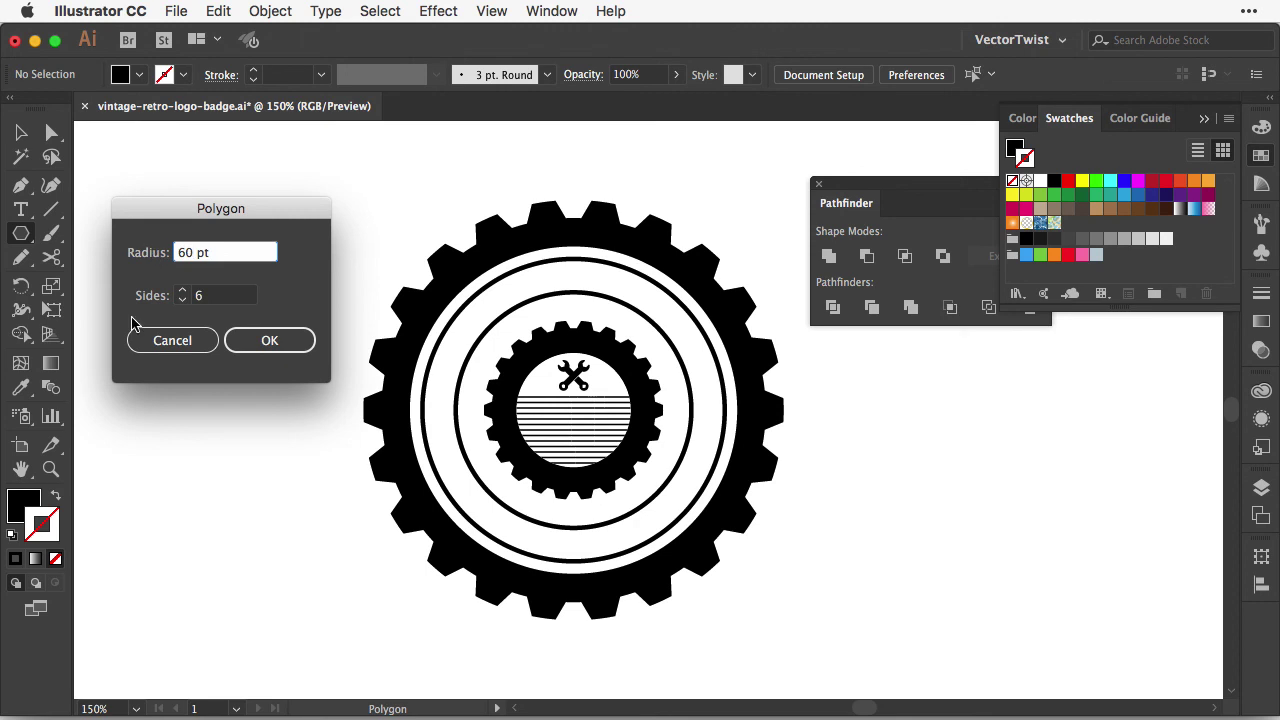
click(270, 340)
drag(341, 215, 273, 272)
key(v)
Step: Offset the small hexagon's path inward by -5 pt with miter joins
click(270, 11)
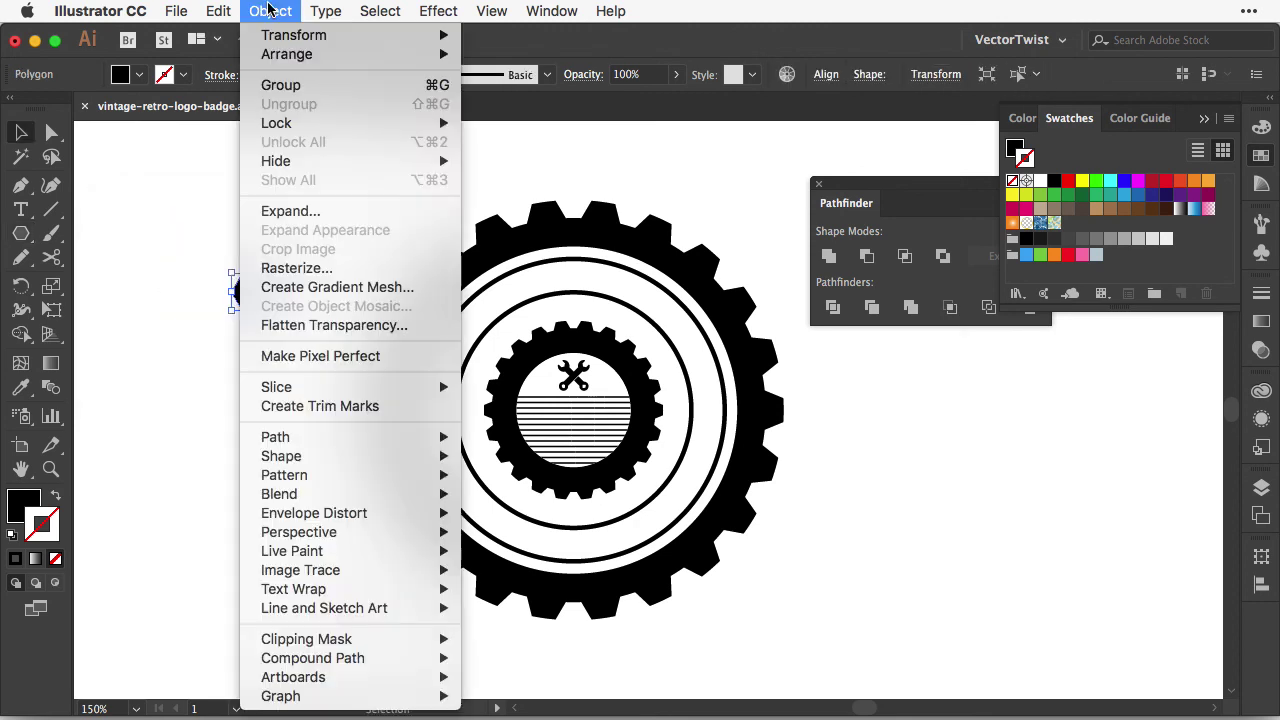
mouse_move(345, 440)
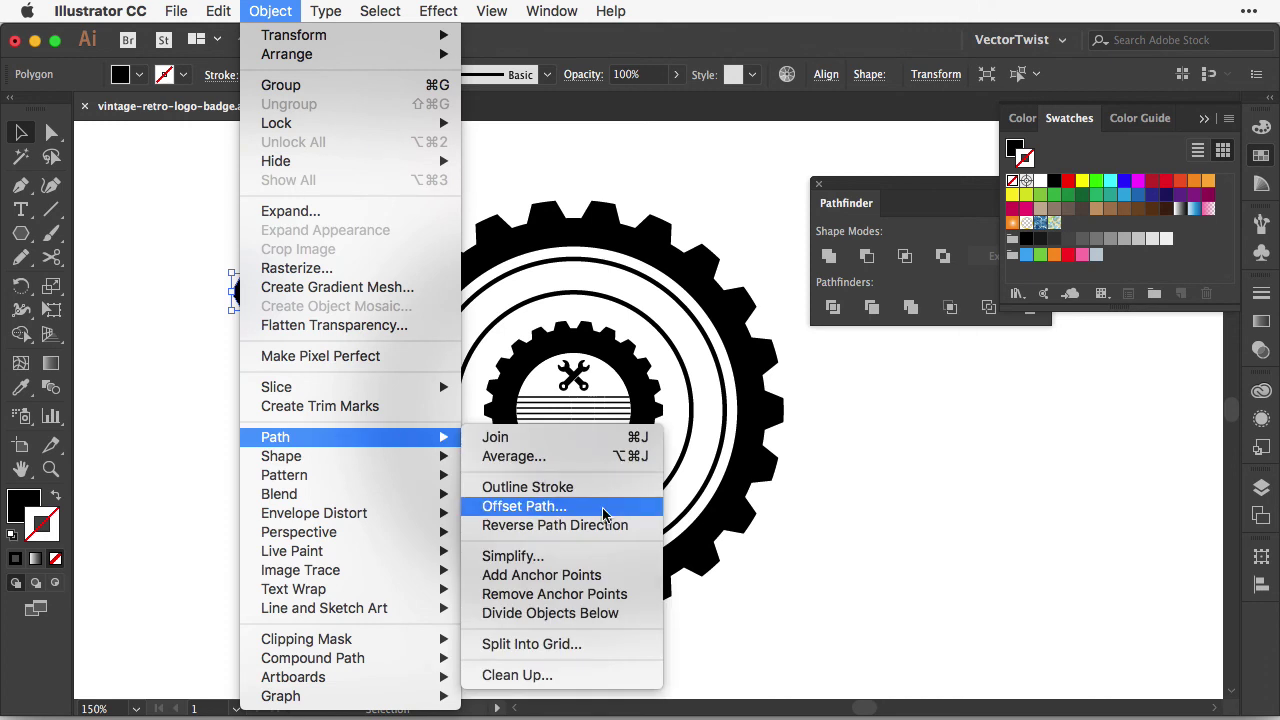
click(545, 506)
drag(190, 121, 545, 168)
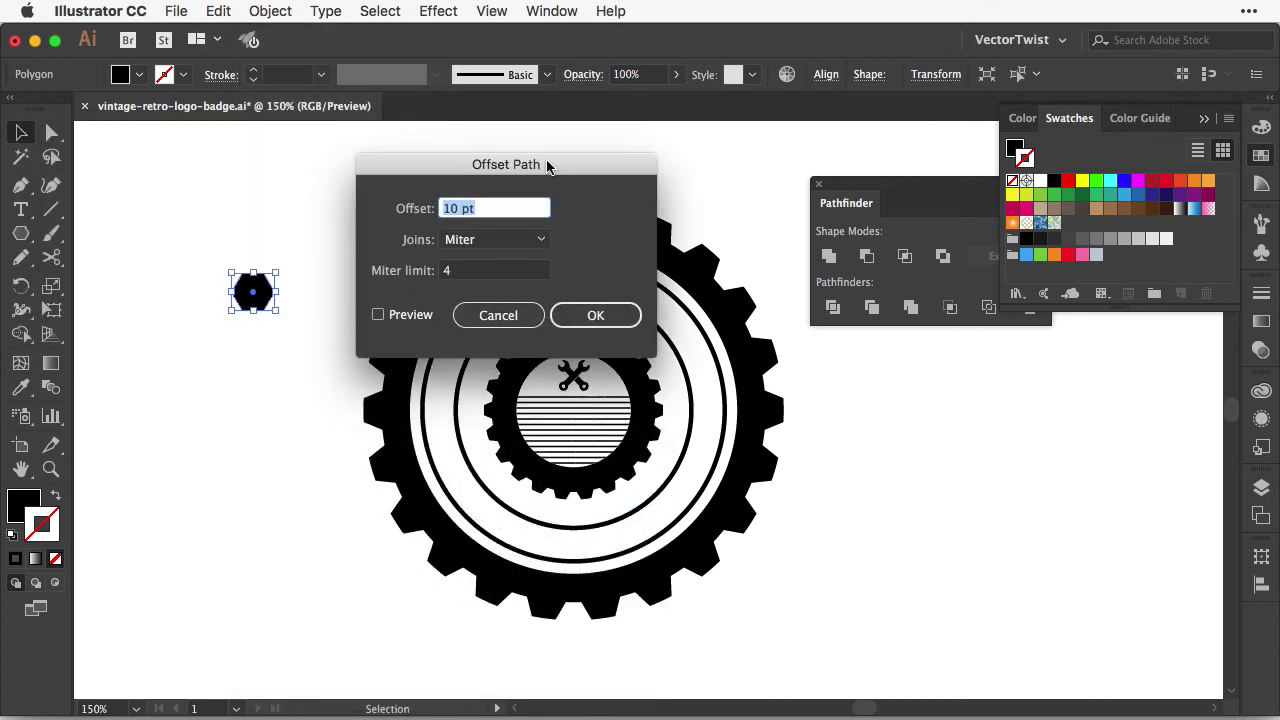
text(3pt)
key(Home)
text(-)
click(379, 314)
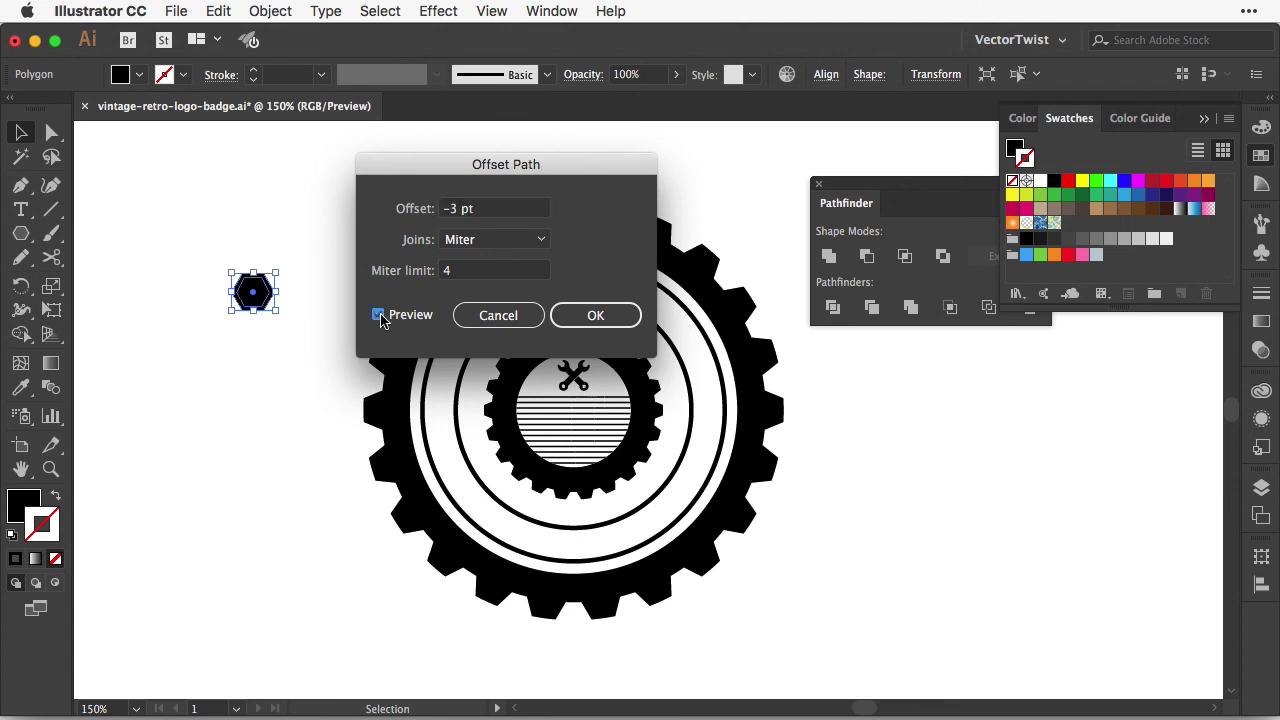
click(492, 210)
key(Down)
key(Down)
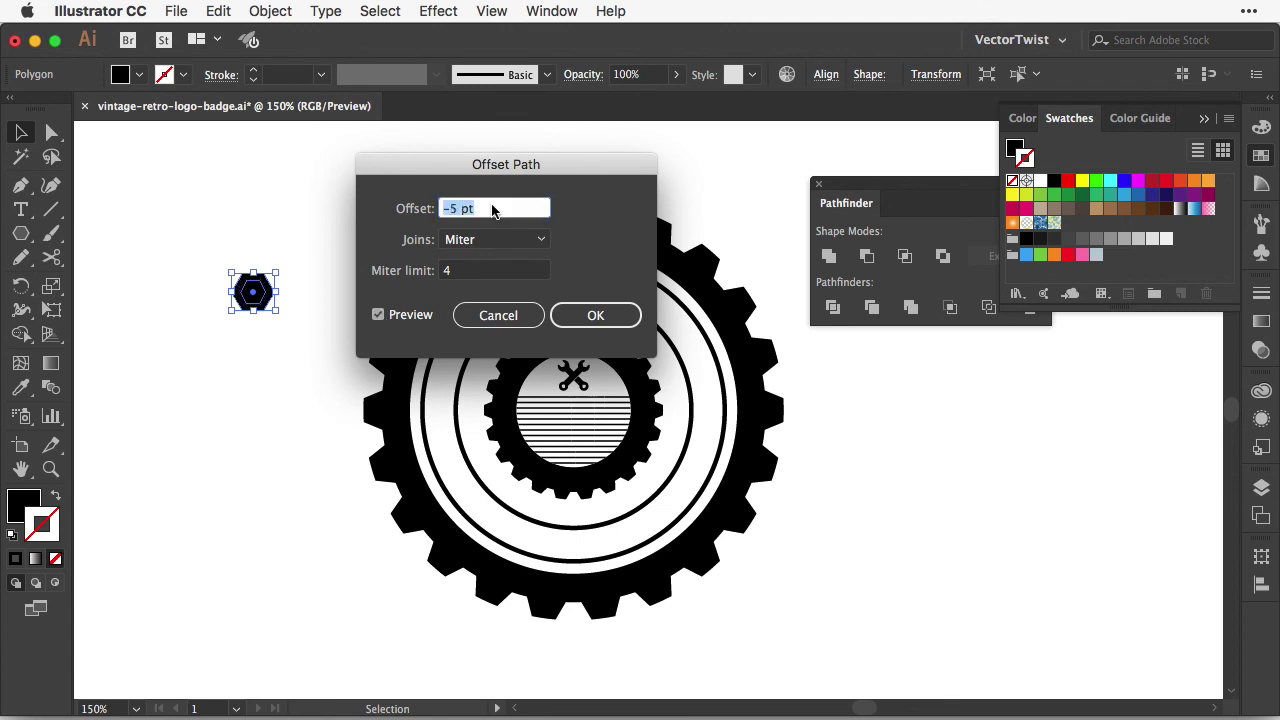
click(594, 322)
Step: Exclude the overlapping area of the two small hexagons to form a hollow hexagonal nut
click(341, 255)
drag(195, 232, 292, 360)
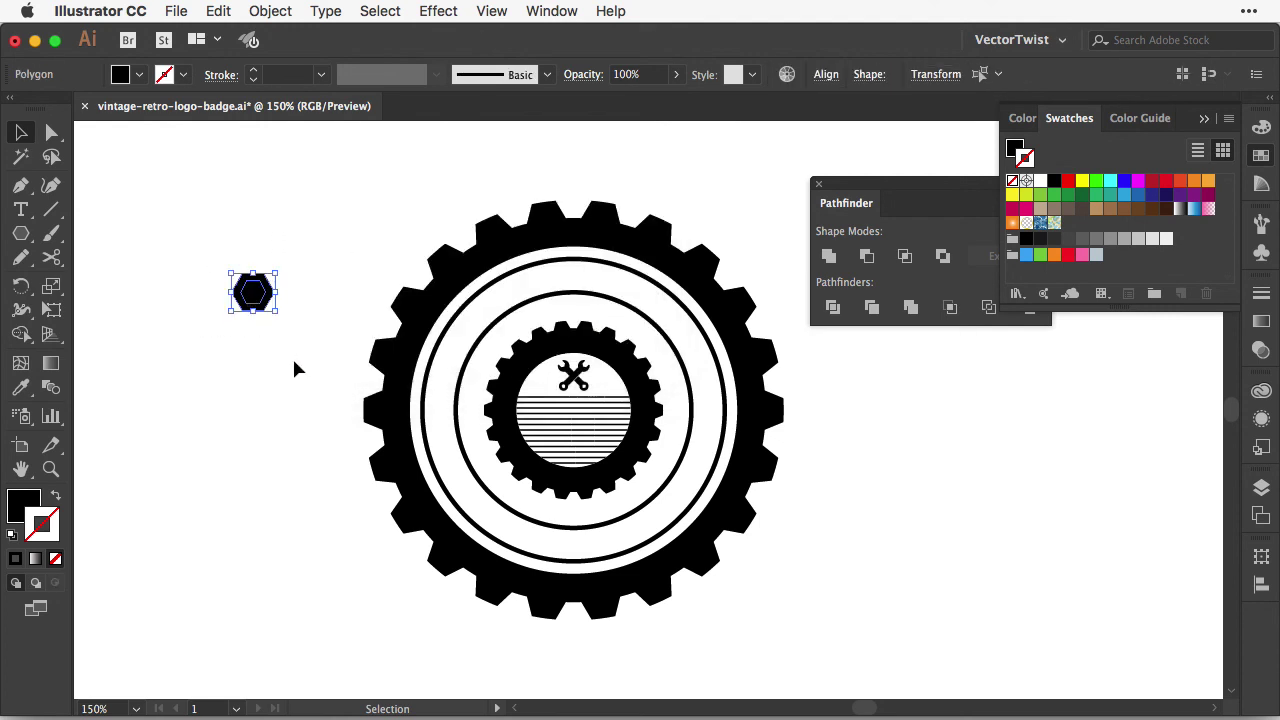
click(847, 188)
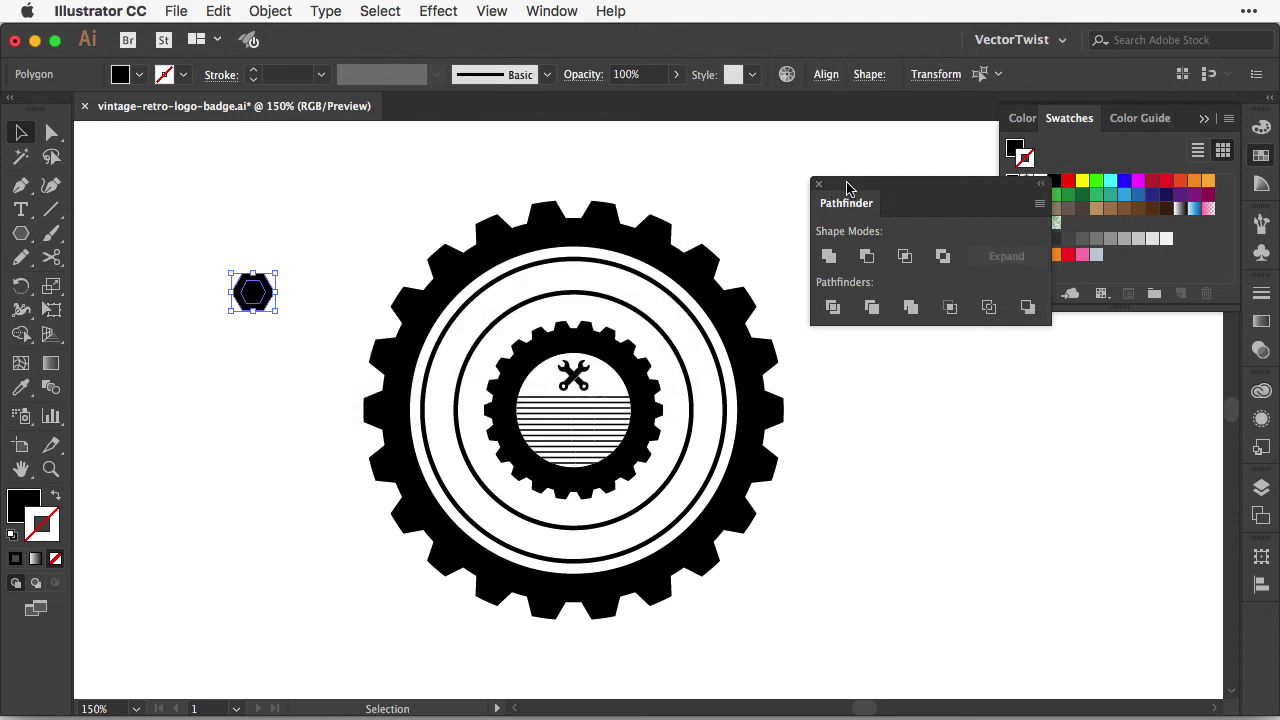
click(942, 259)
Step: Move the hexagonal nut onto the stripes inside the inner gear, directly below the crossed wrenches
click(268, 290)
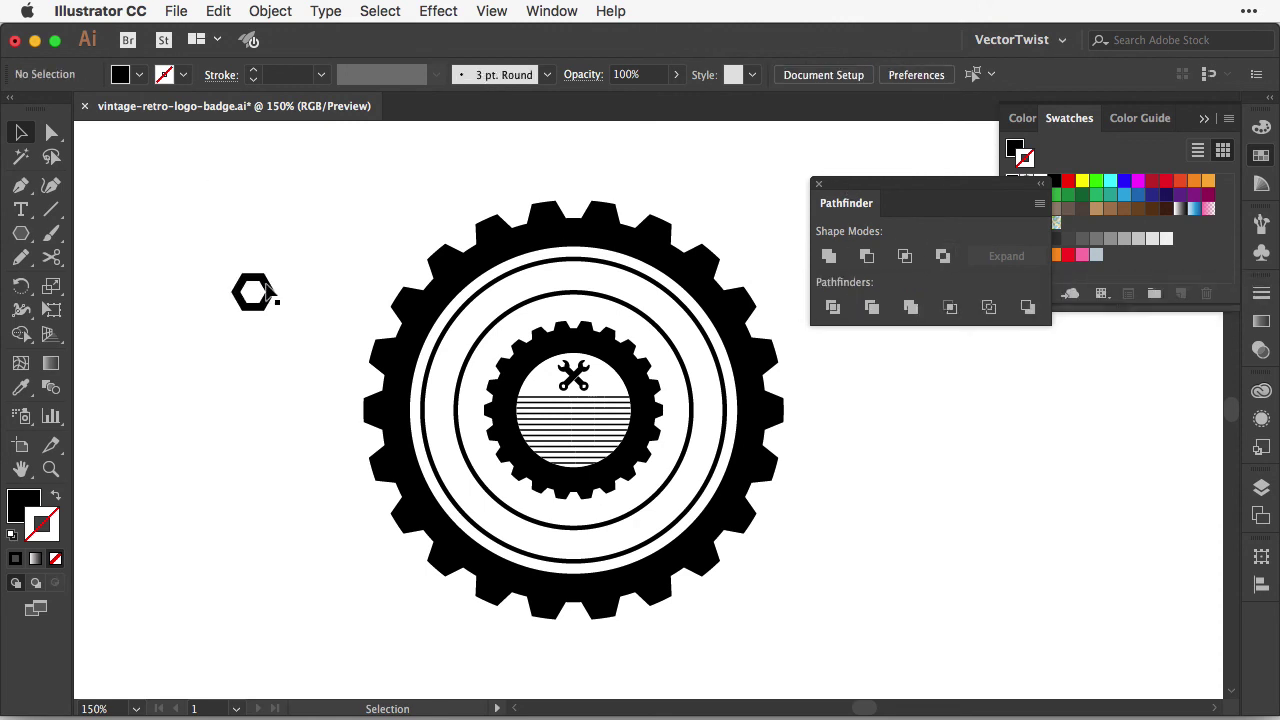
drag(268, 290, 591, 427)
key(super+shift+a)
Step: Draw a small white circle without a stroke behind the hexagonal nut, covering the stripes around it
drag(21, 233, 105, 278)
drag(572, 422, 597, 447)
click(1040, 181)
key(v)
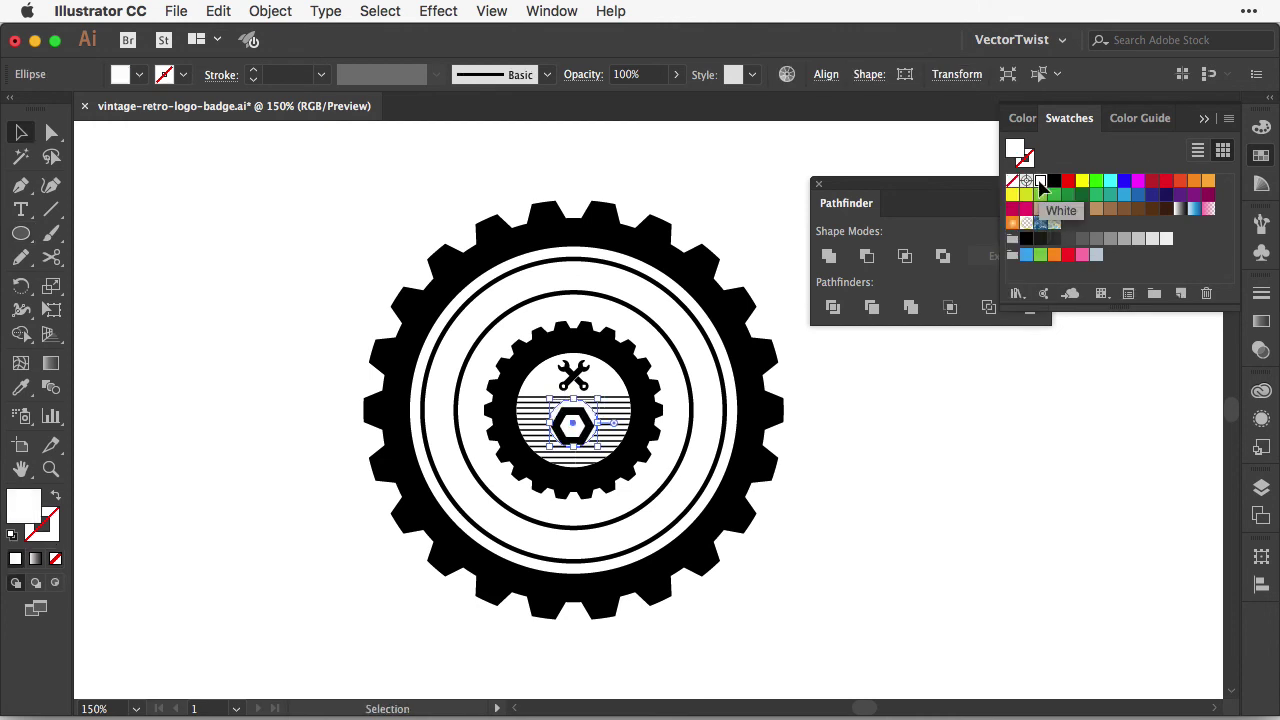
Step: Align the white circle to the center of the nut and enlarge it slightly
shift+click(592, 430)
click(598, 404)
drag(599, 403, 604, 401)
Step: Give the white circle a black stroke and match it to the badge ring's 3 pt stroke with the Eyedropper
key(x)
click(1054, 180)
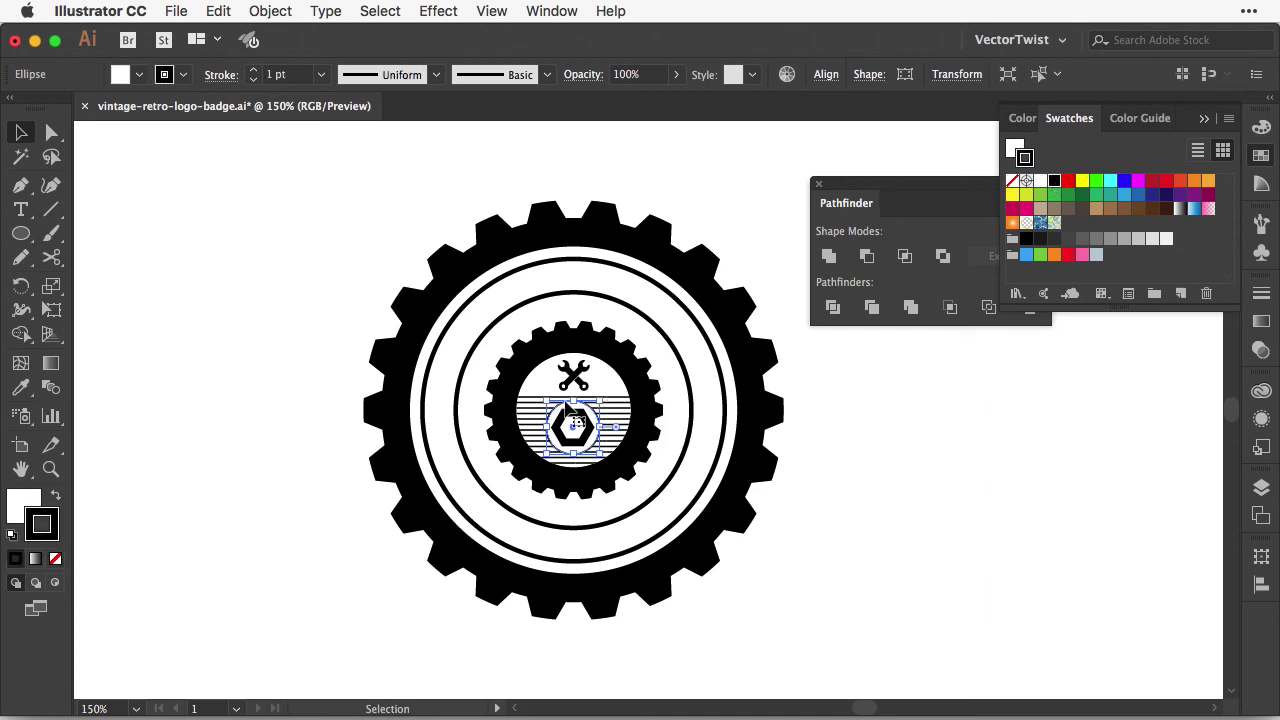
key(i)
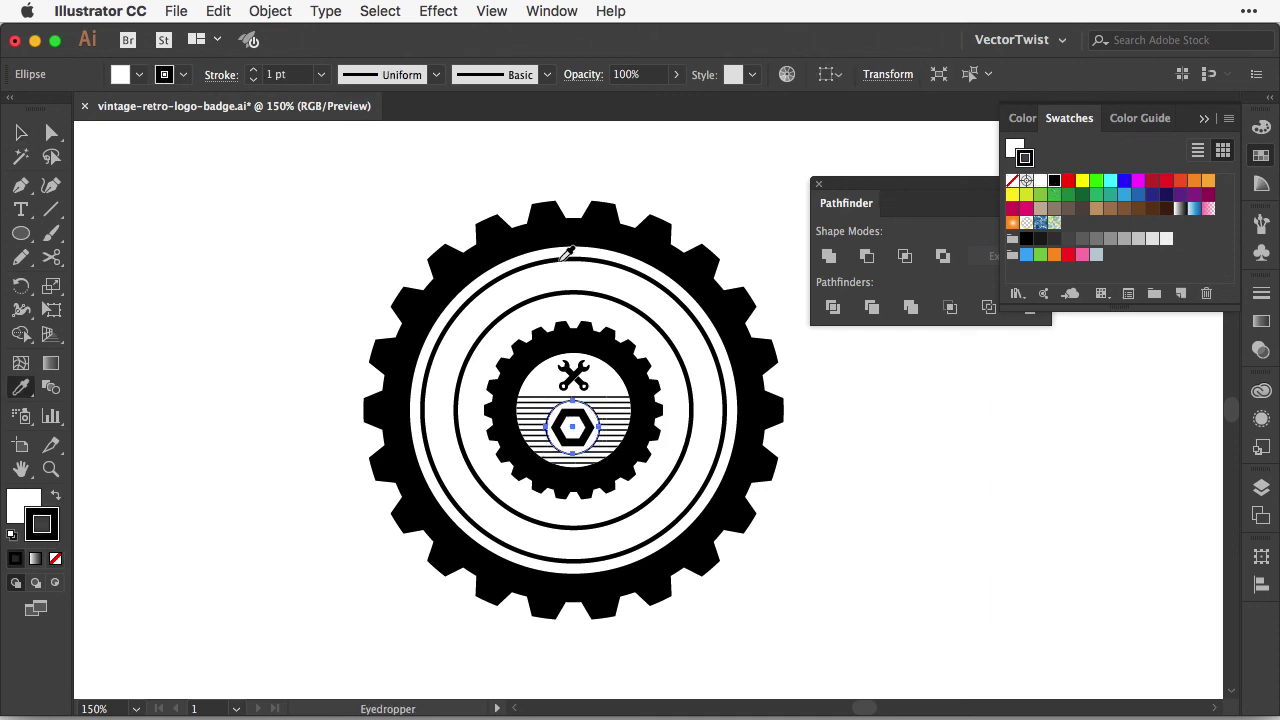
click(563, 259)
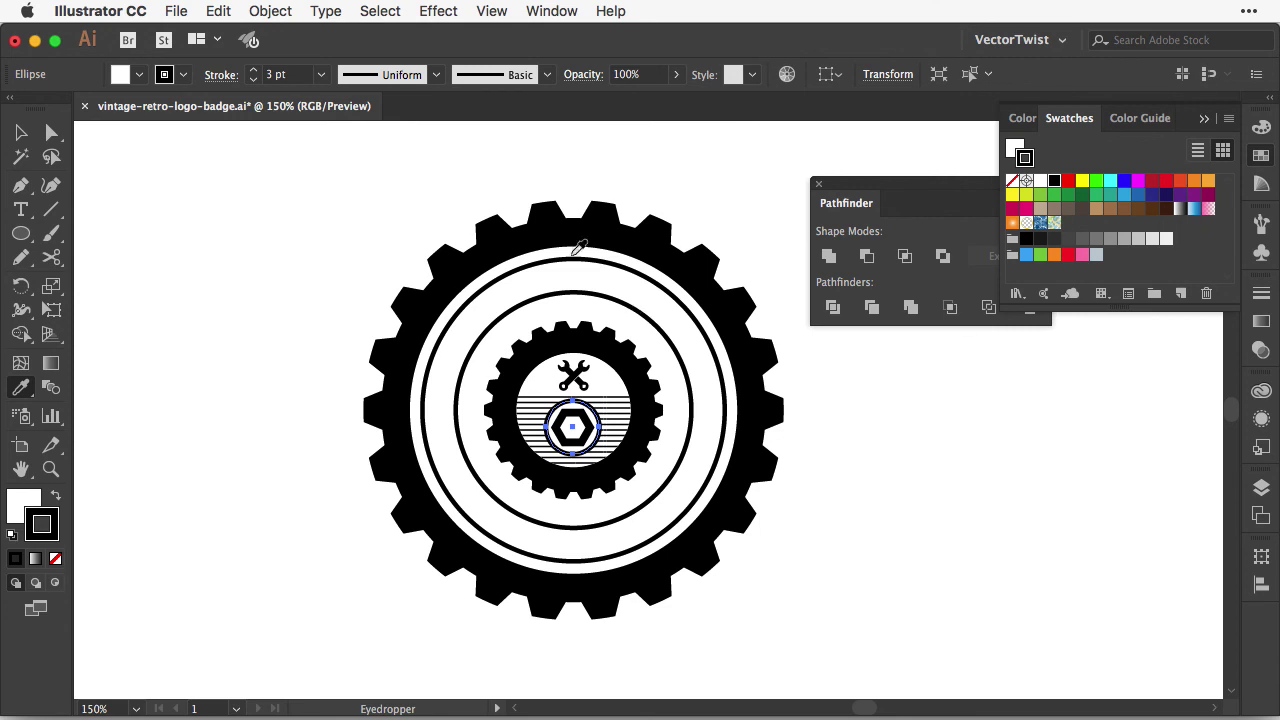
key(v)
click(840, 412)
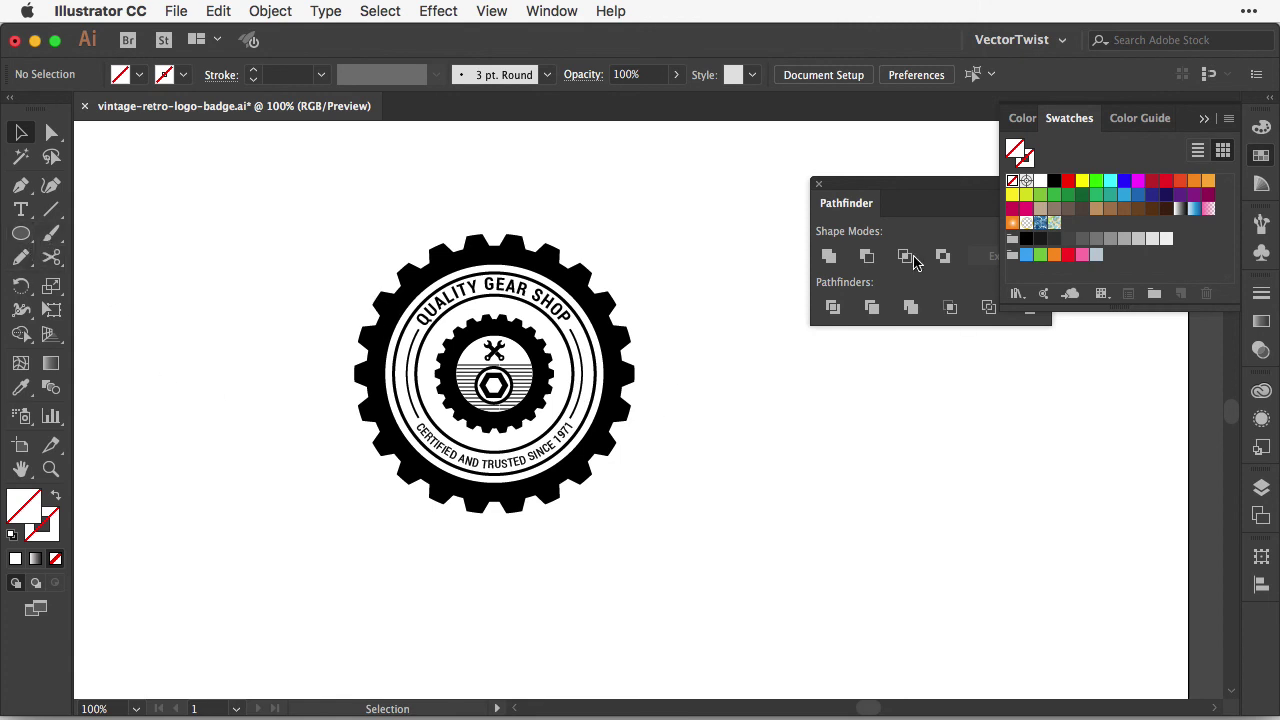
Step: Draw a small black circle centered on the midpoint of the badge's right-hand arc between the two curved texts
click(1054, 181)
key(super+equal)
key(super+equal)
key(super+equal)
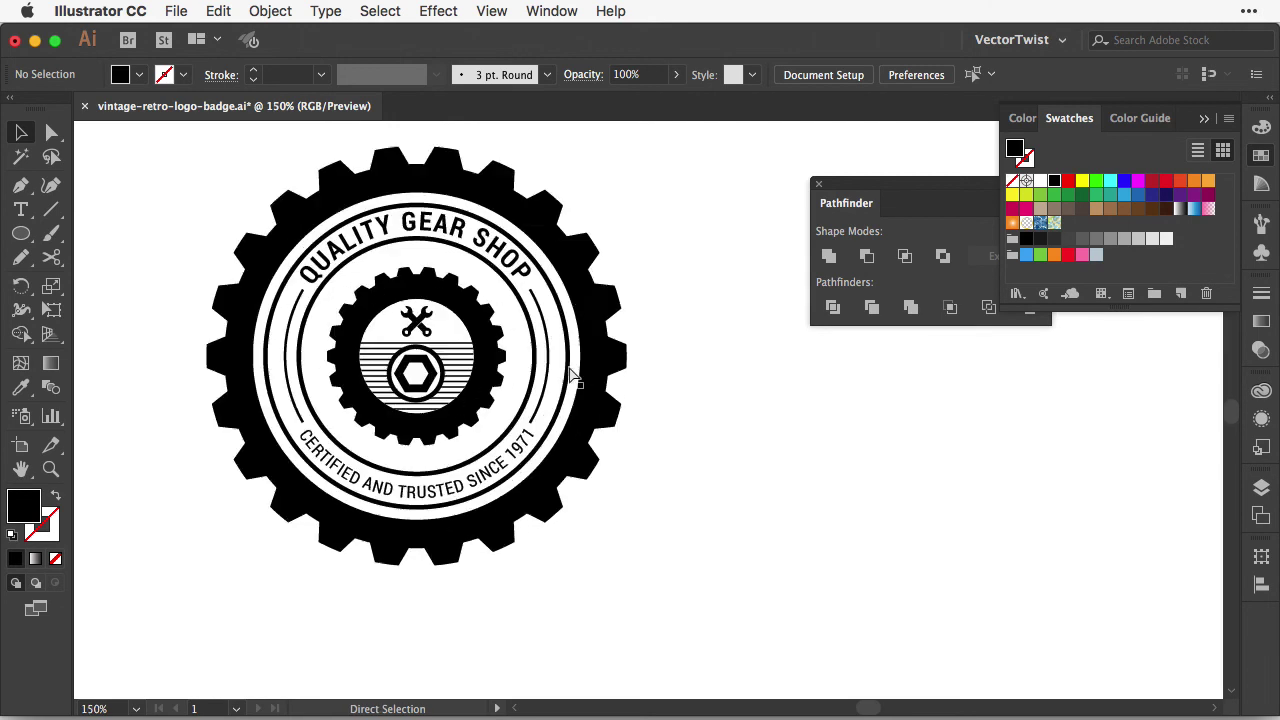
scroll(555, 390, up, 2)
scroll(555, 390, left, 3)
click(20, 233)
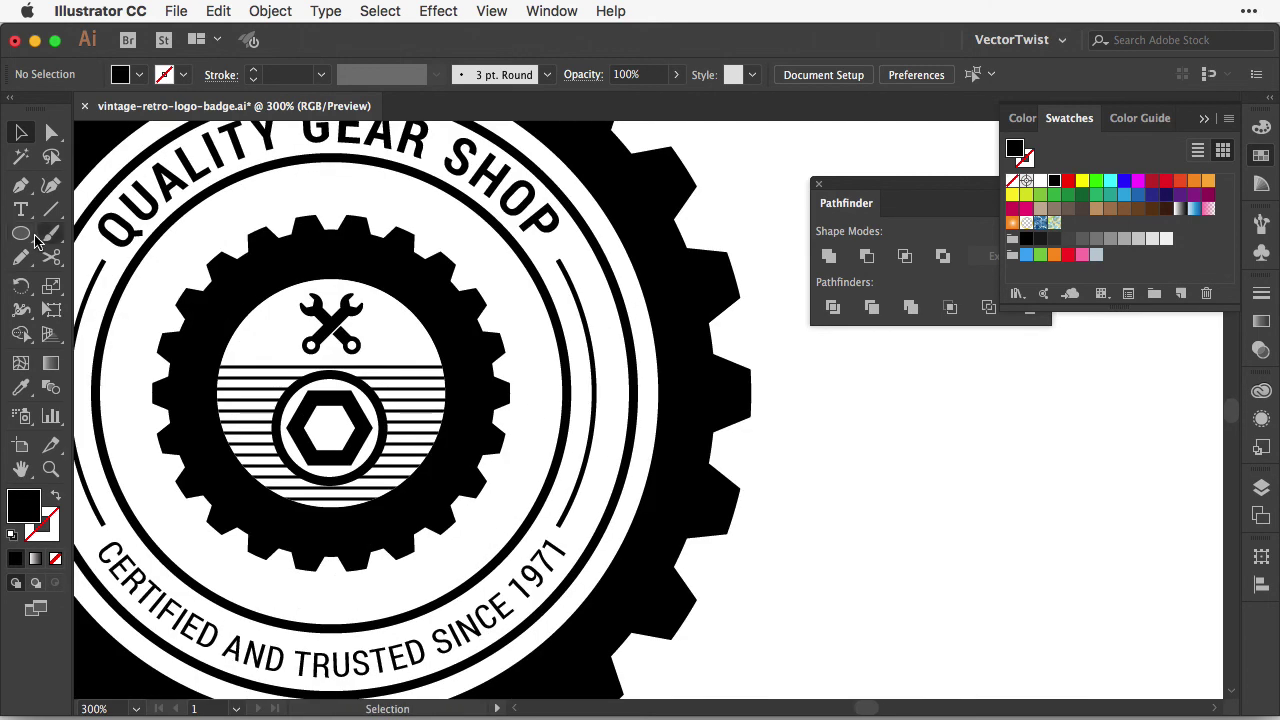
drag(593, 393, 578, 378)
key(v)
Step: Duplicate the small black dot onto the midpoint of the badge's left-hand arc
scroll(598, 395, left, 3)
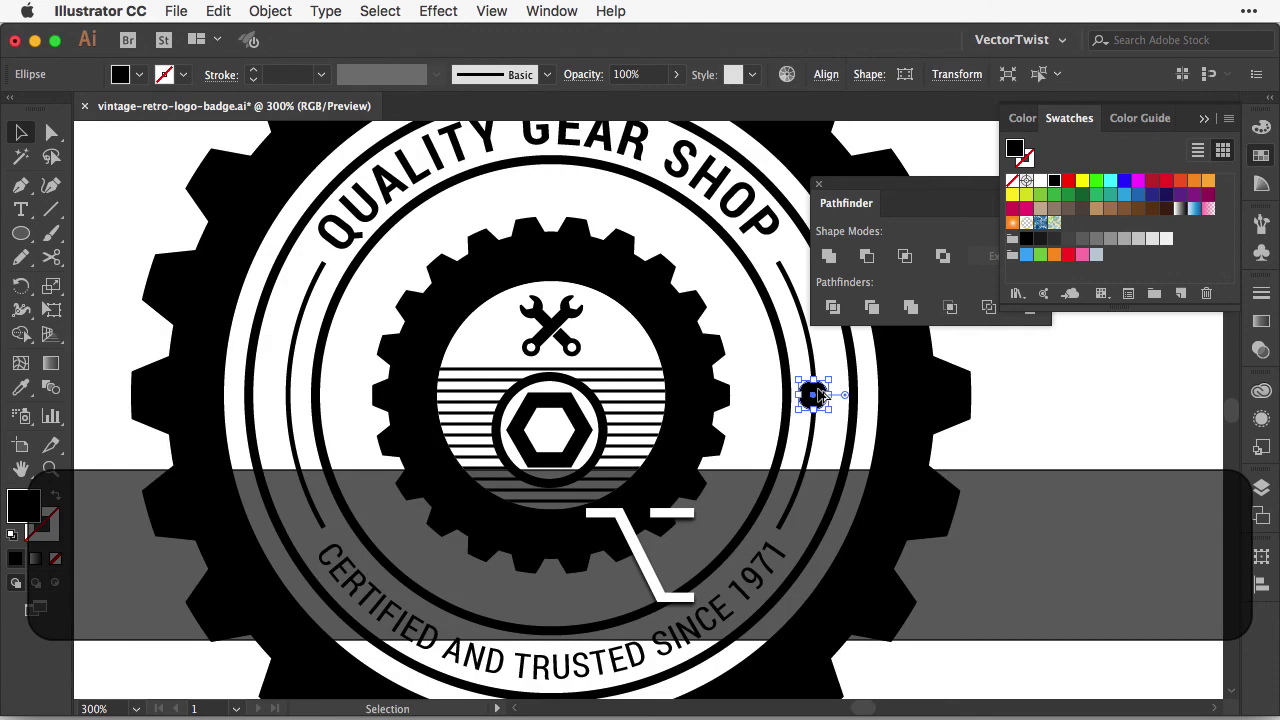
drag(818, 395, 294, 371)
key(super+shift+a)
key(super+0)
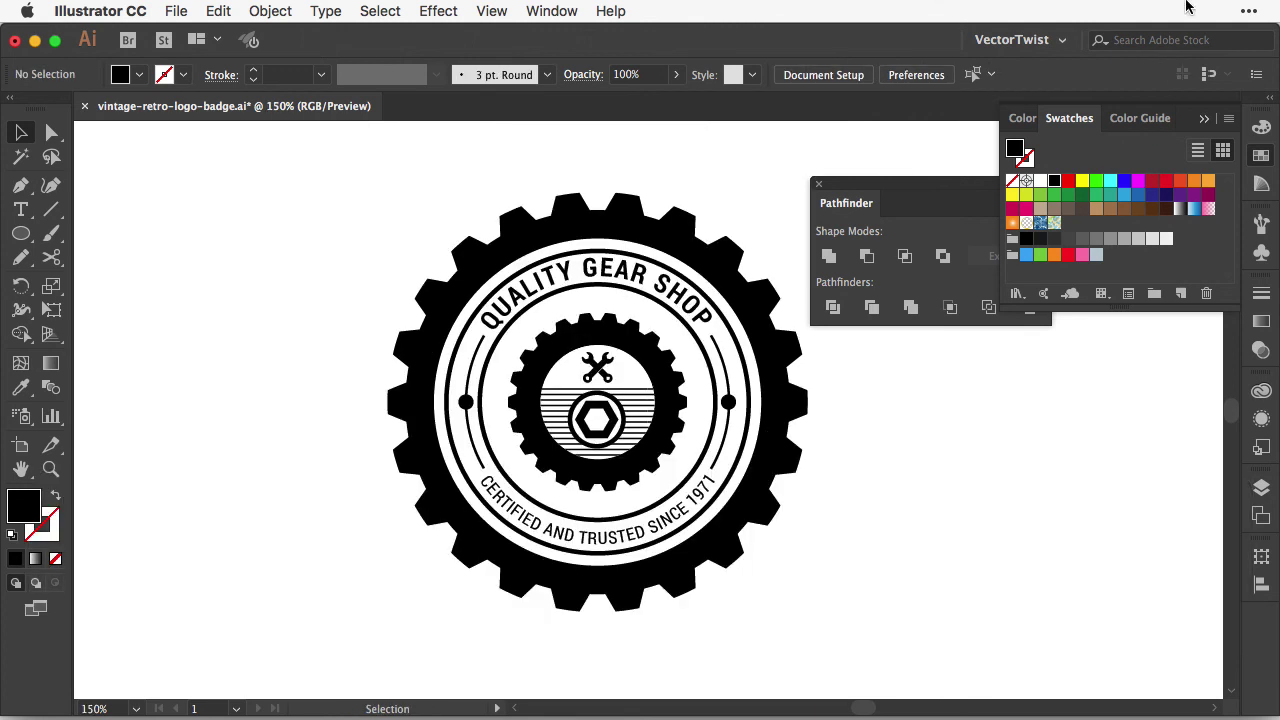
drag(886, 192, 1033, 345)
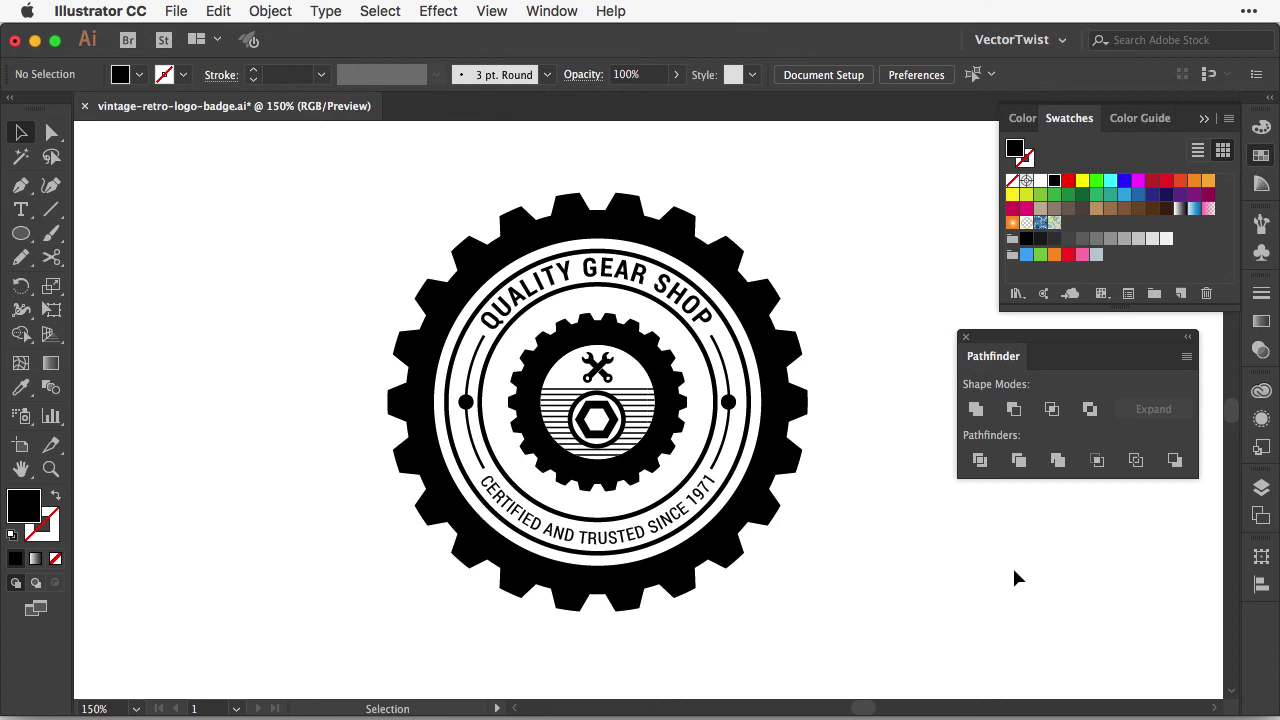
key(super+minus)
key(super+minus)
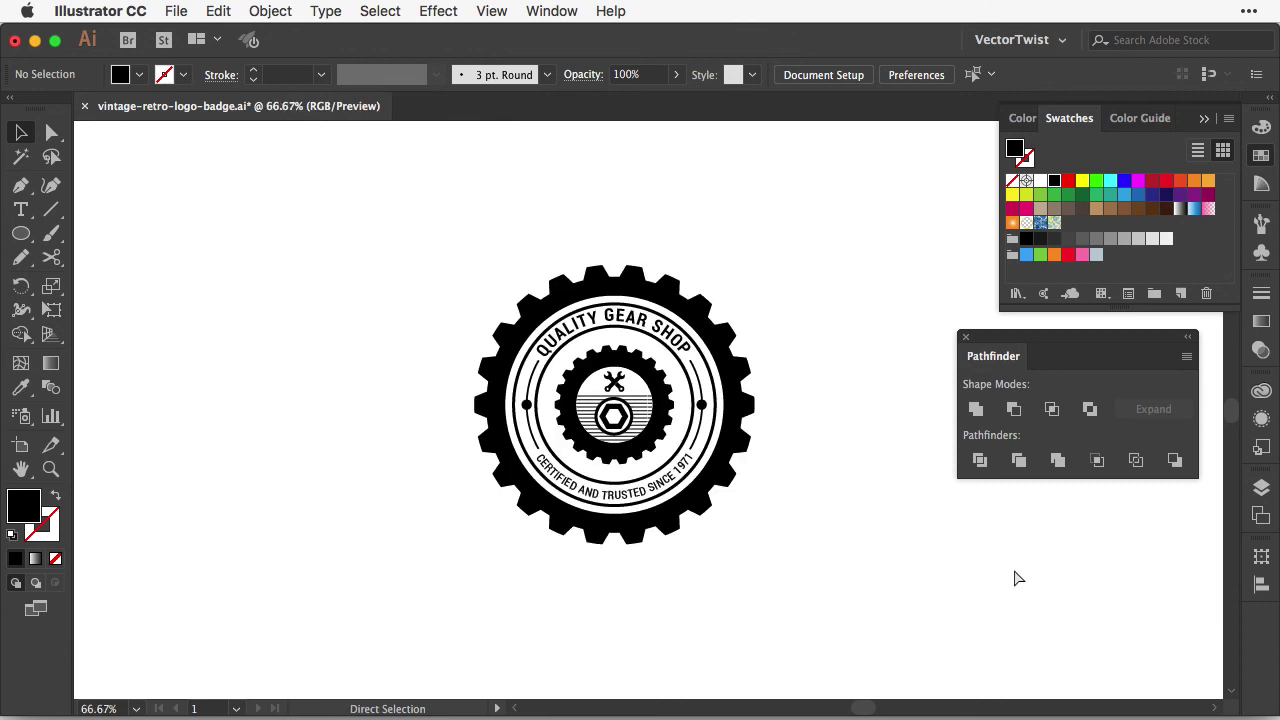
key(super+1)
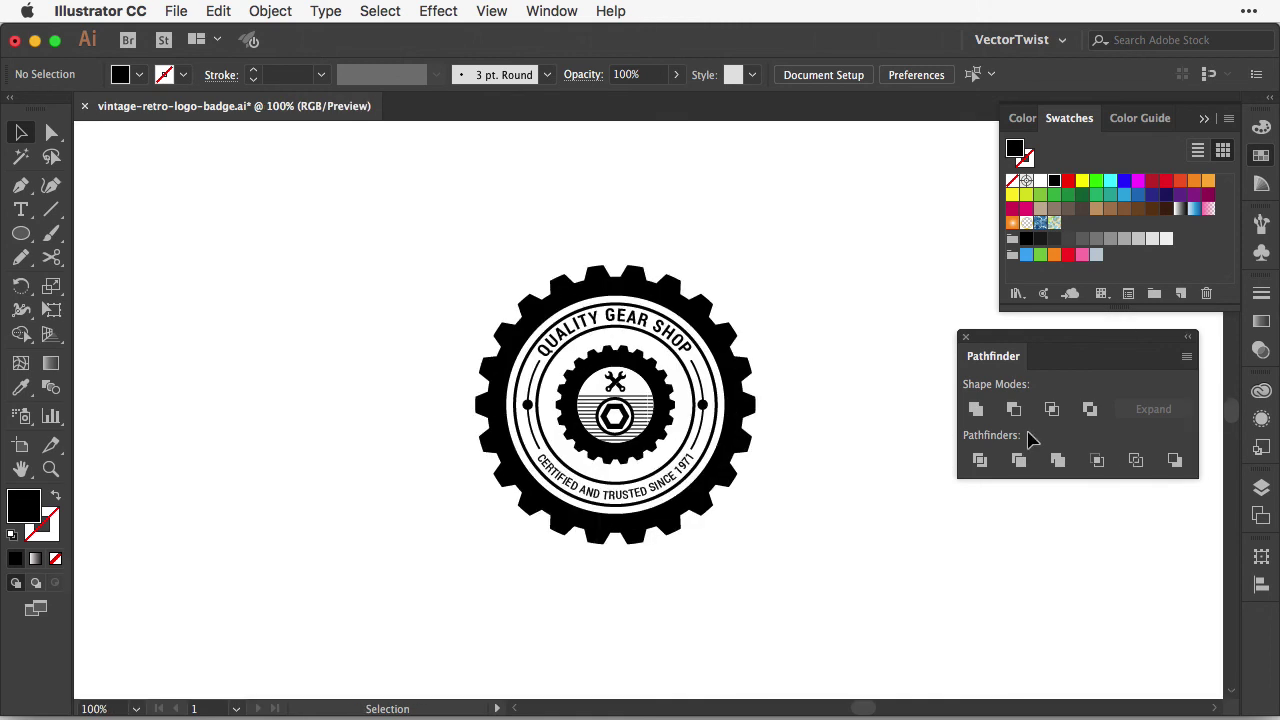
Step: Hide the vintage retro badge layer and show the locked logos layer in its place
click(1261, 488)
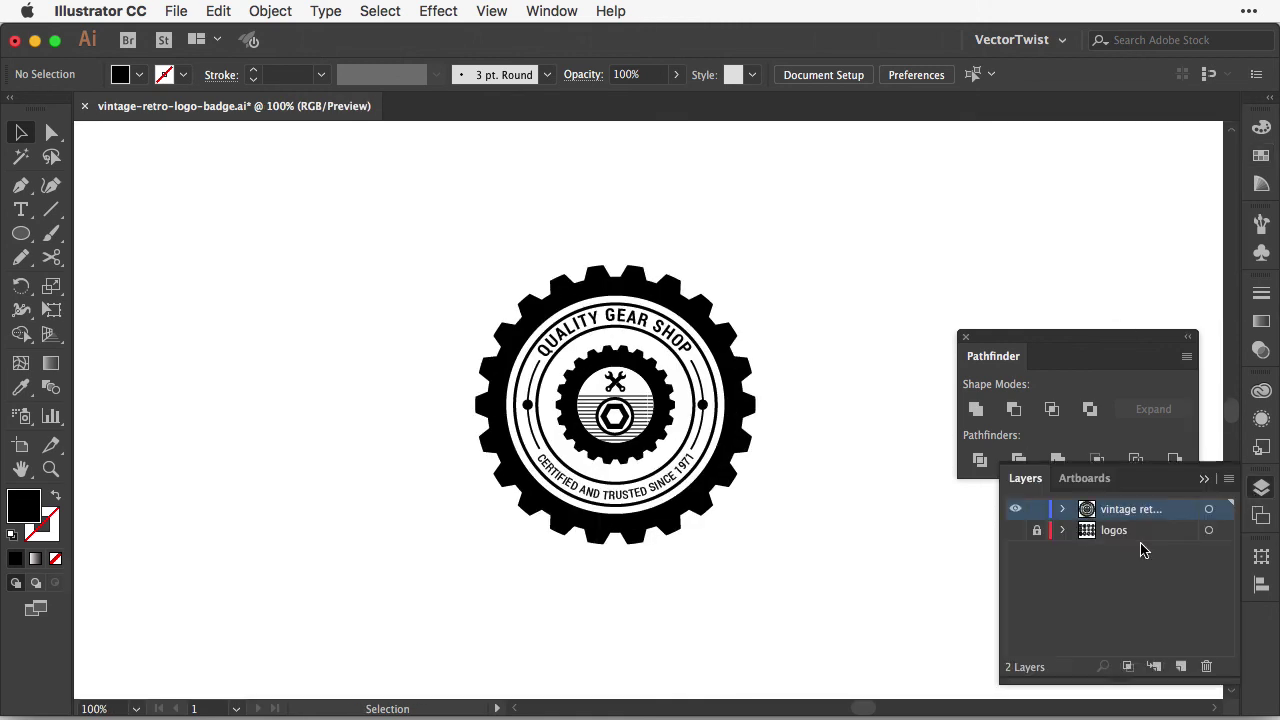
click(1015, 510)
click(1015, 530)
click(964, 335)
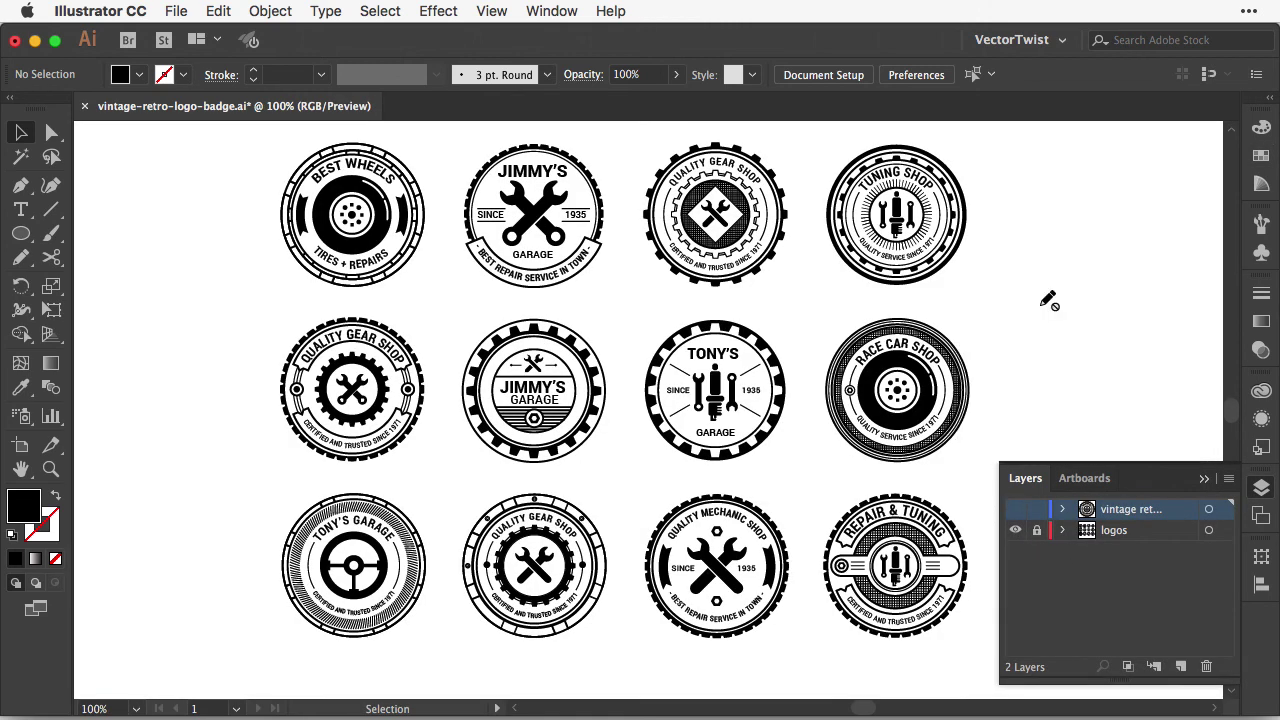
click(1048, 300)
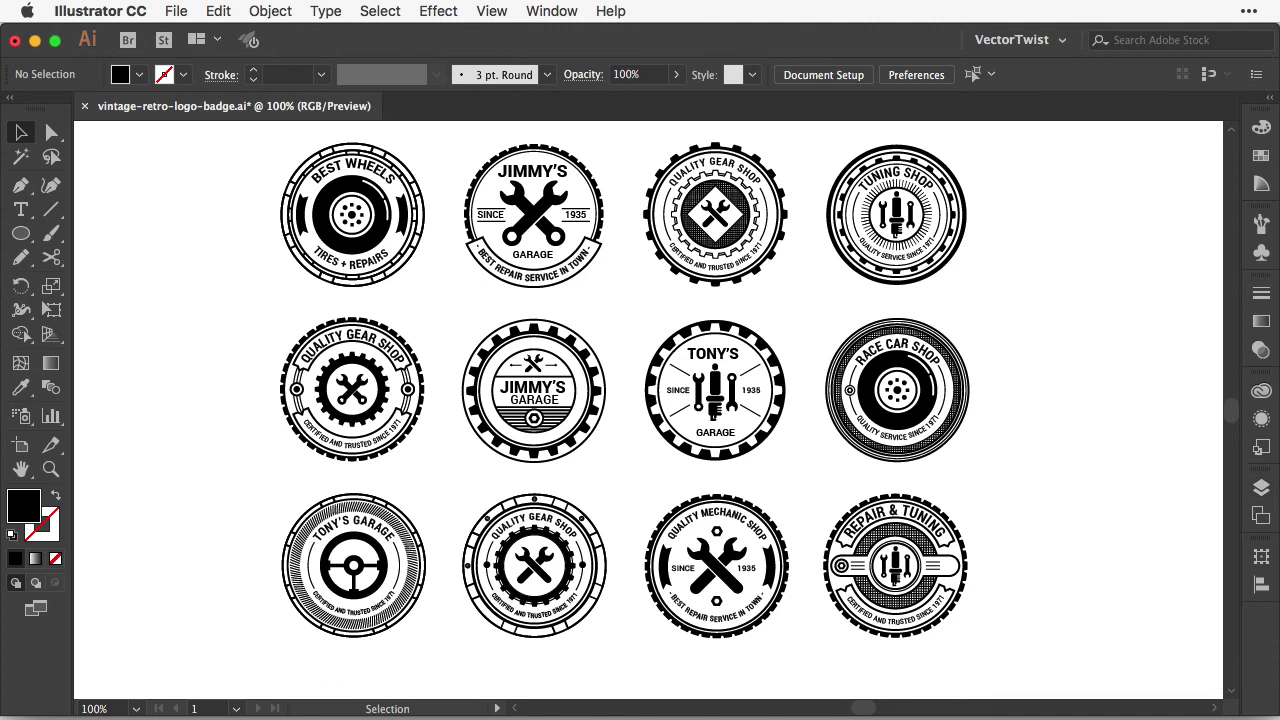